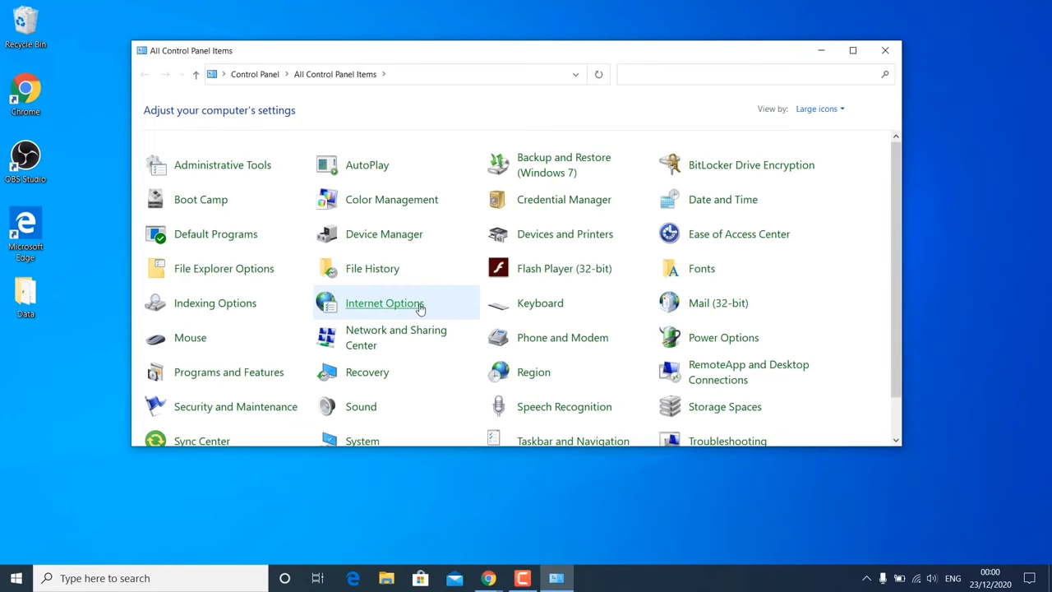
- In the Internet Options LAN settings, stop using a proxy server, enable automatic settings detection, and close Control Panel
left_click(418, 308)
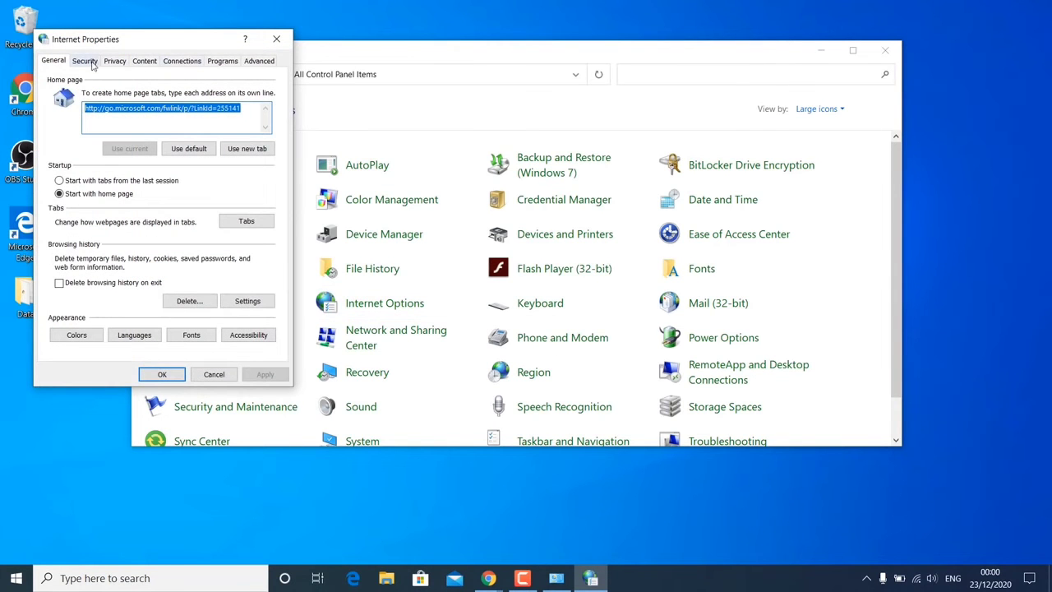
left_click(184, 65)
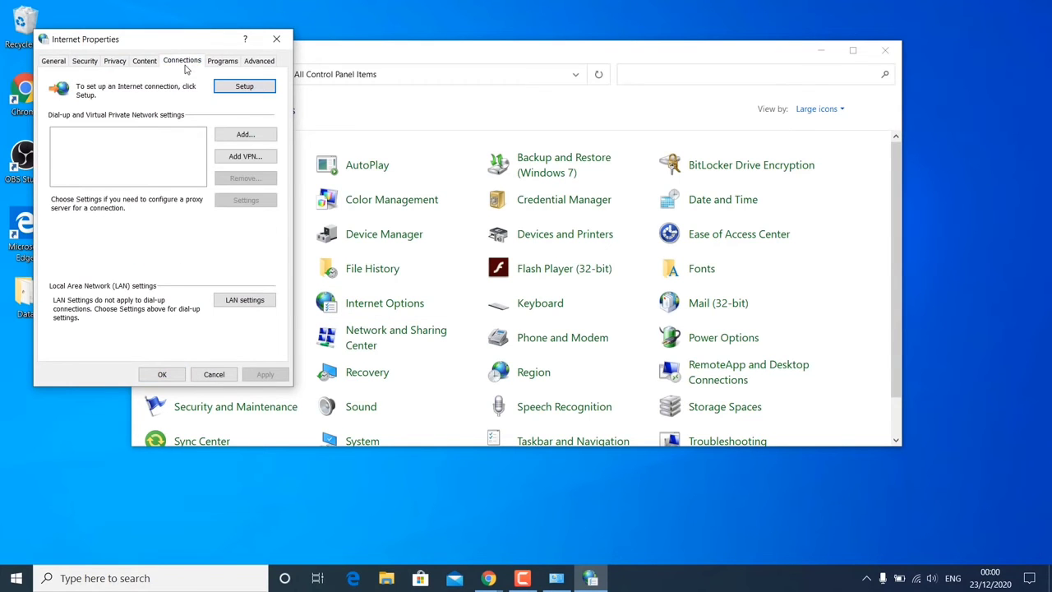
left_click(245, 301)
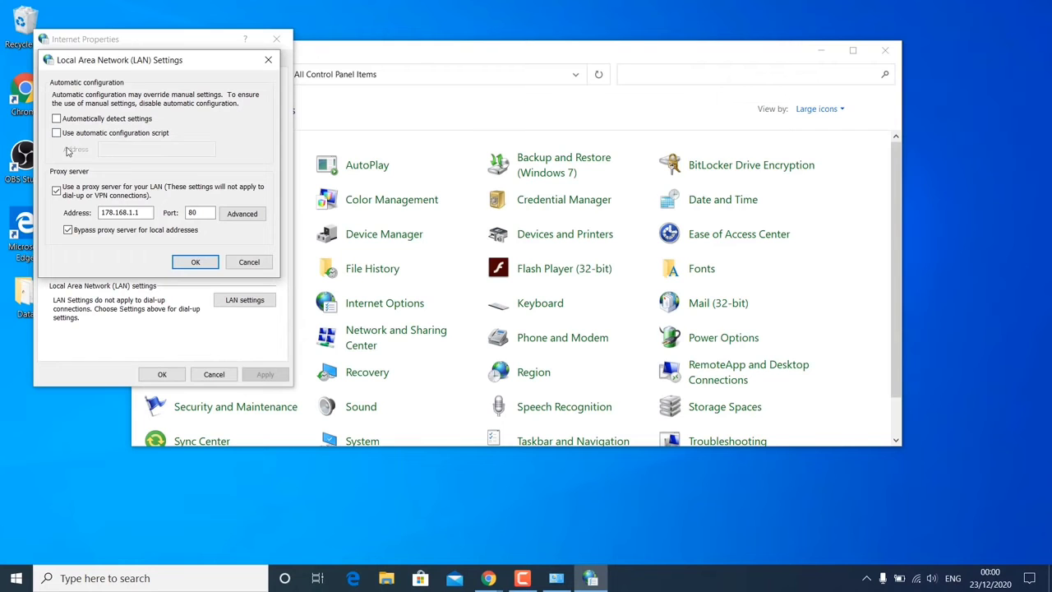
left_click(57, 192)
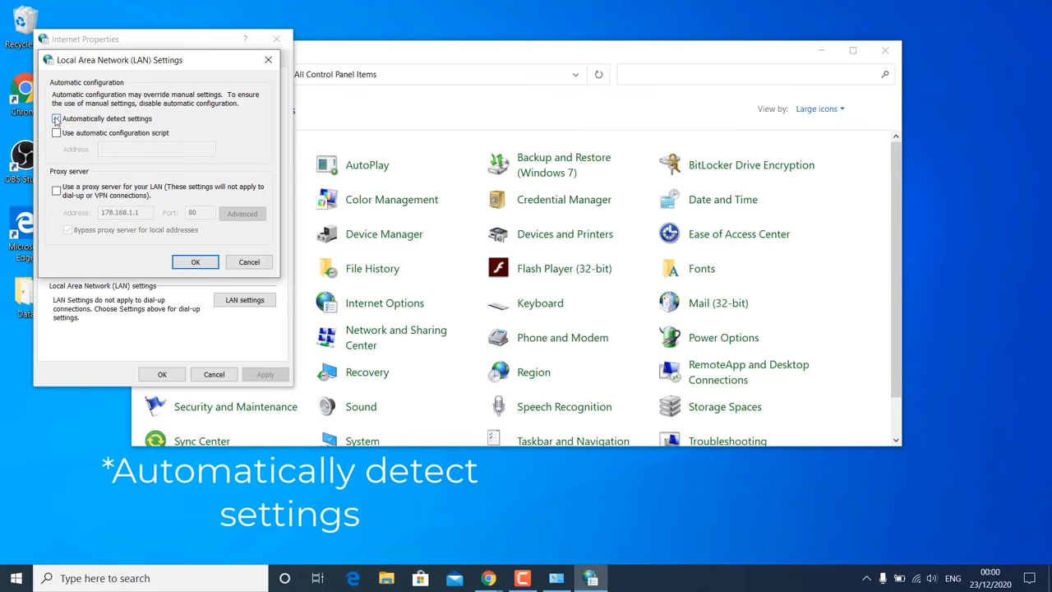
left_click(195, 261)
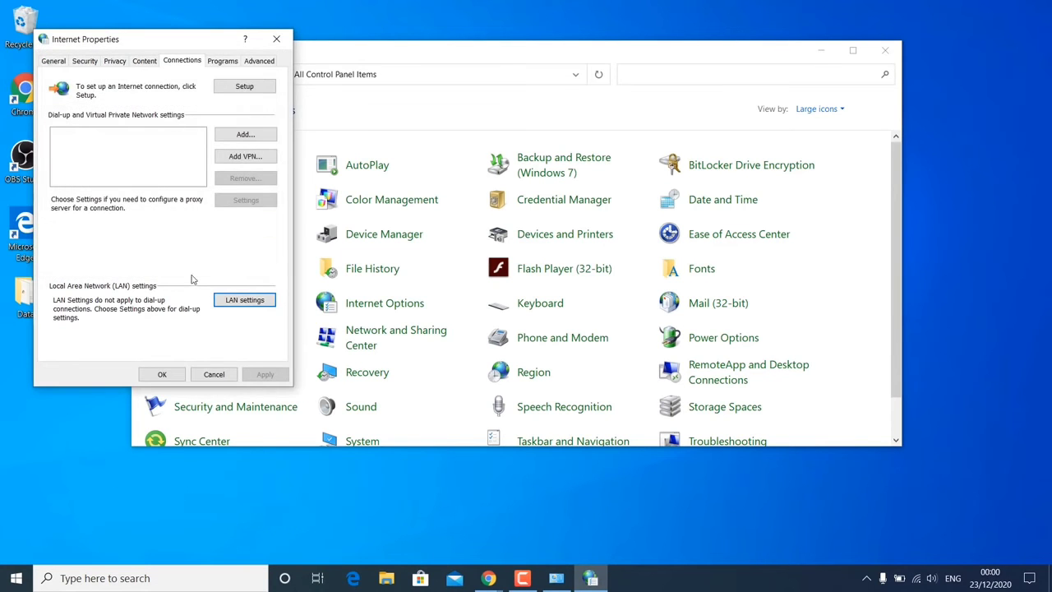
left_click(162, 375)
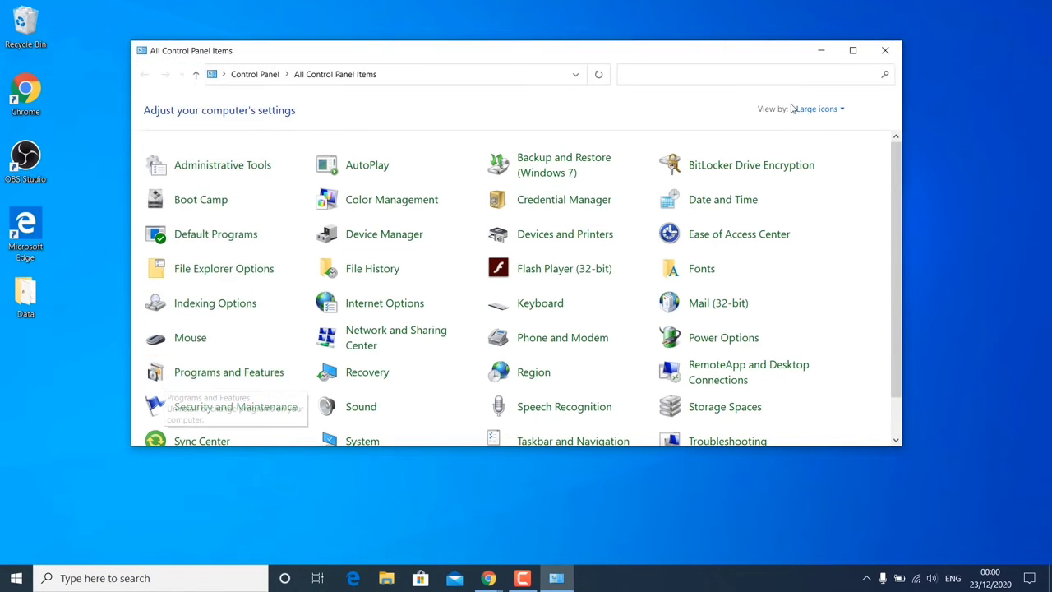
left_click(885, 50)
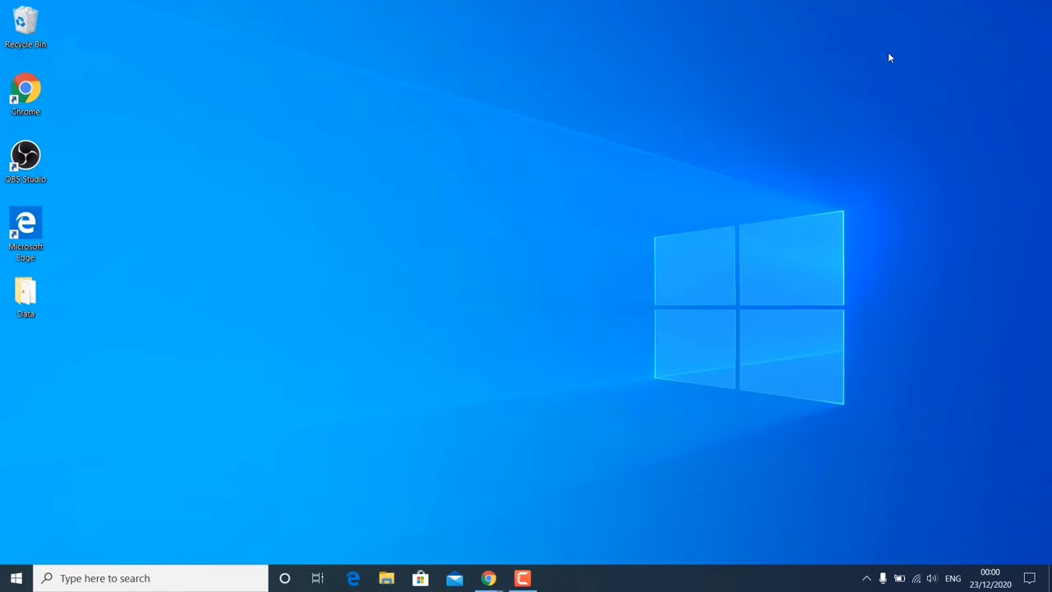
- Open the properties of the active Wi-Fi connection through the Network and Sharing Center
right_click(917, 578)
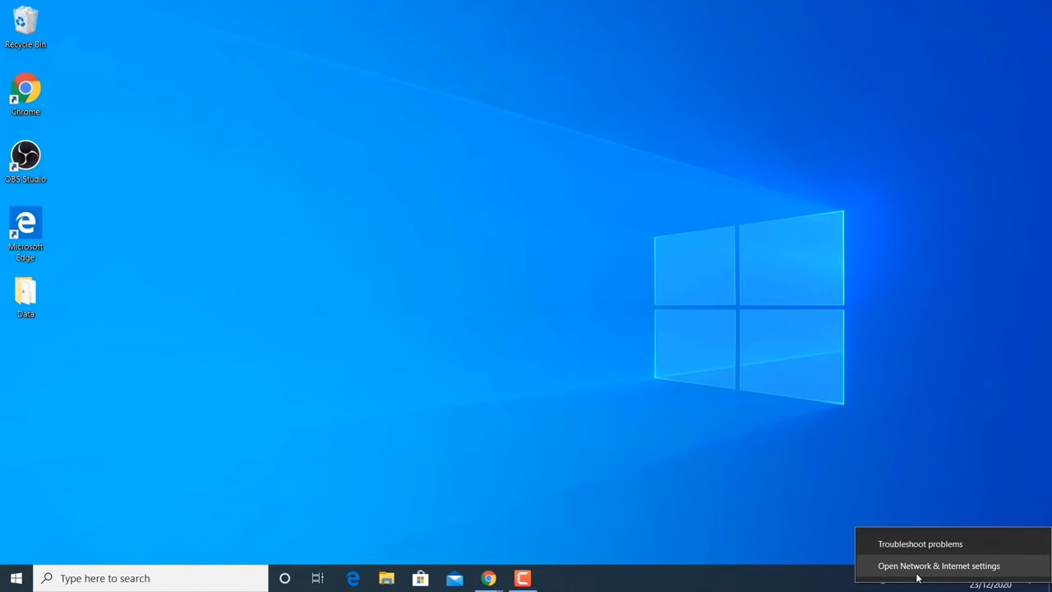
left_click(917, 574)
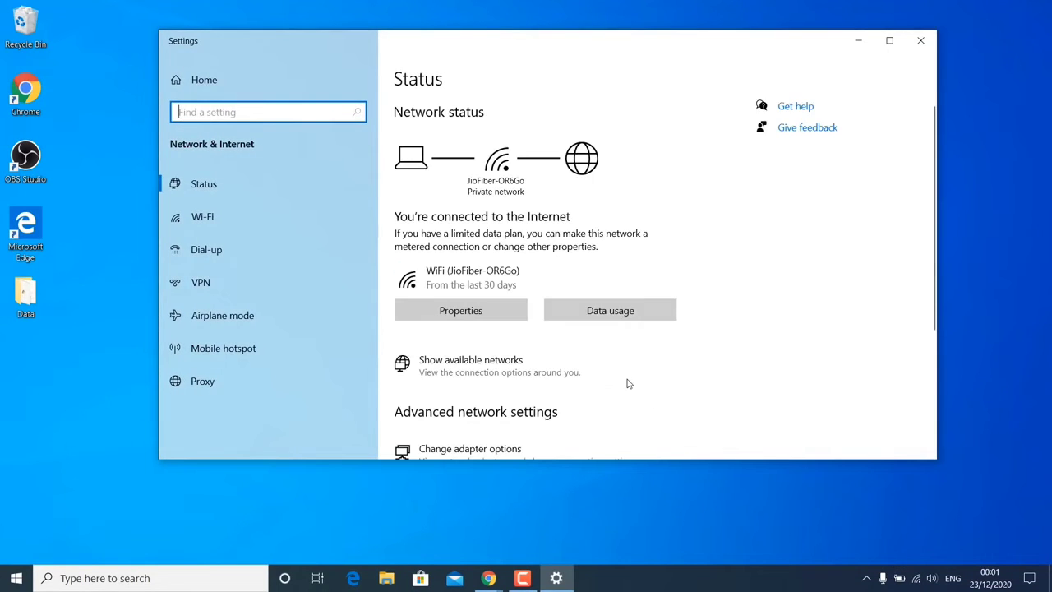
scroll(628, 384, "down", 3)
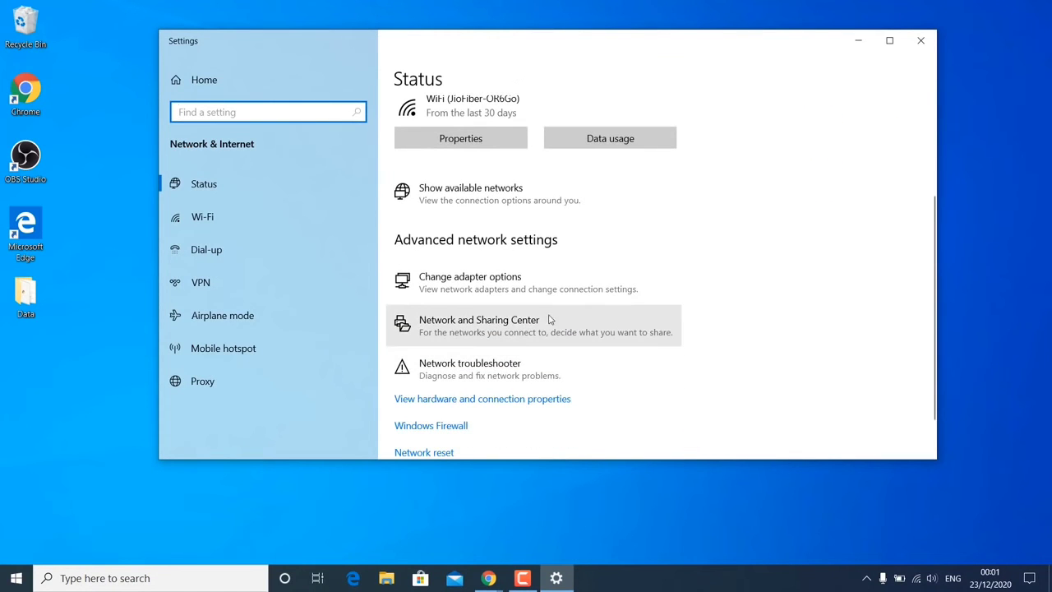
left_click(531, 327)
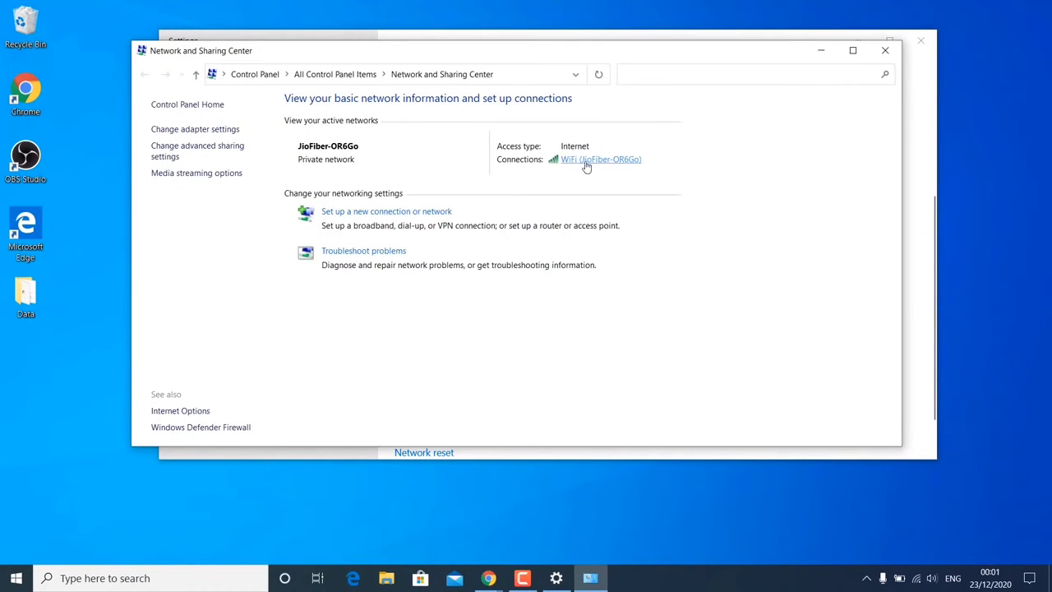
left_click(598, 161)
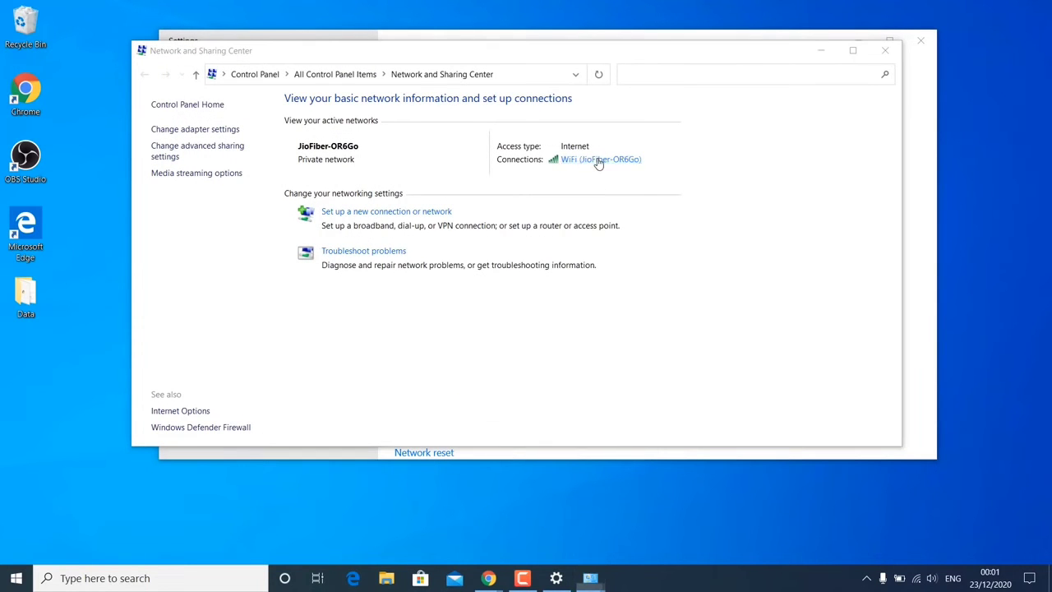
left_click(465, 400)
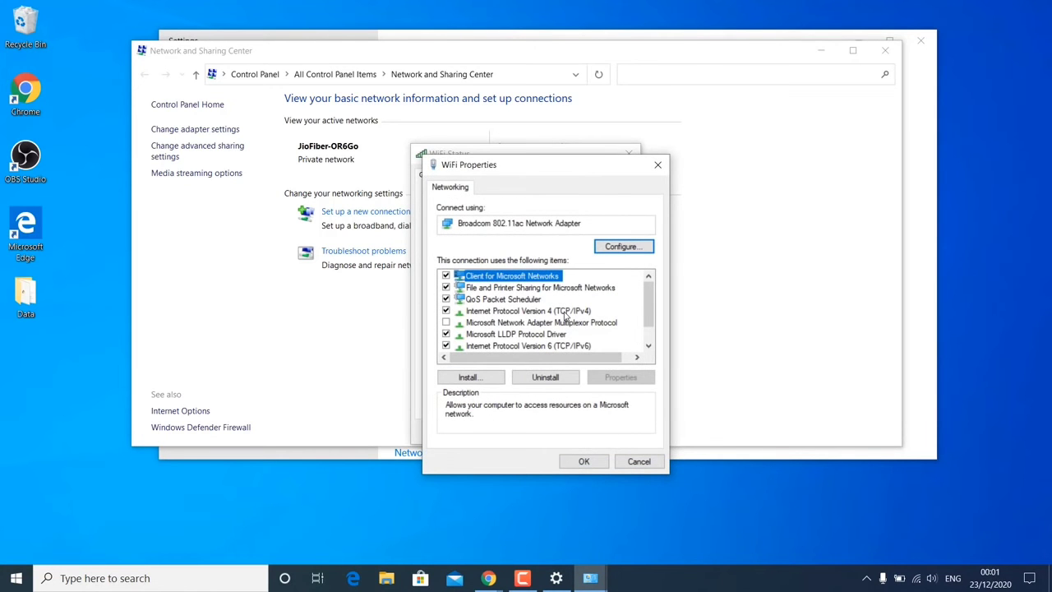
- Set Internet Protocol Version 4 (TCP/IPv4) to obtain the DNS server address automatically, and close the connection windows
double_click(565, 311)
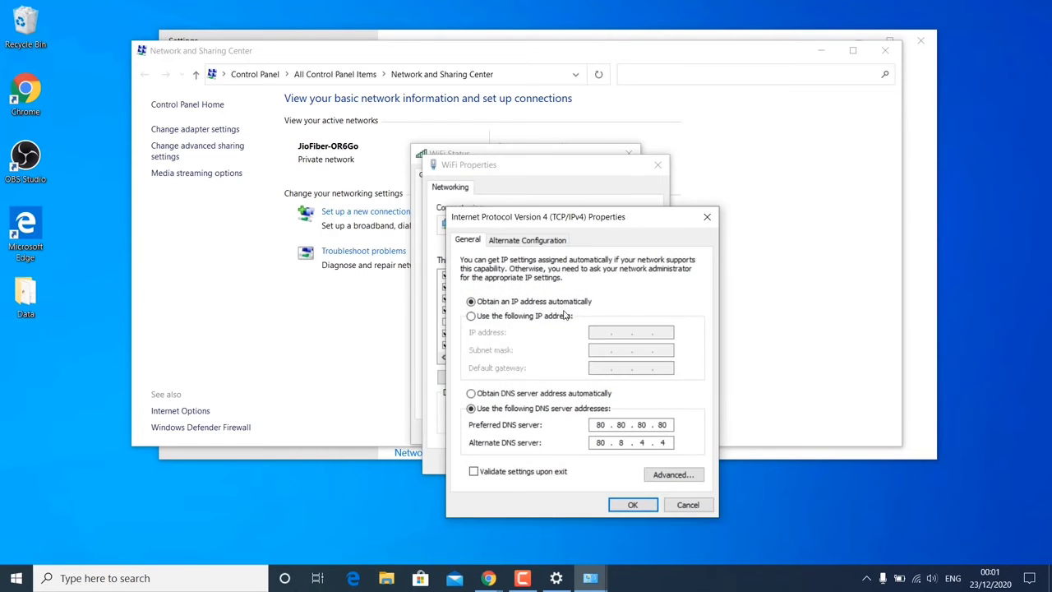
left_click(523, 395)
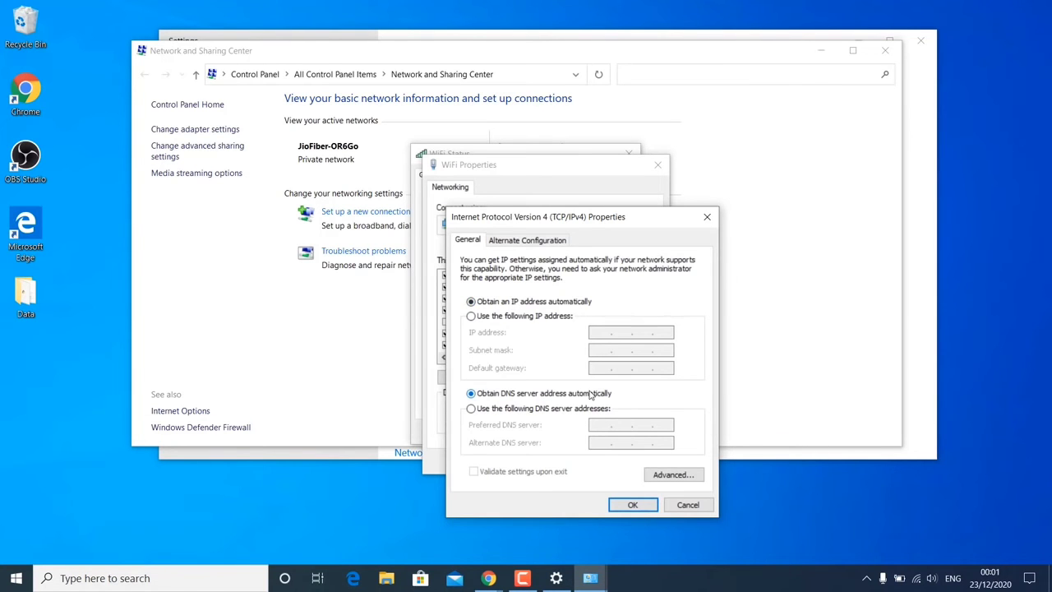
left_click(633, 505)
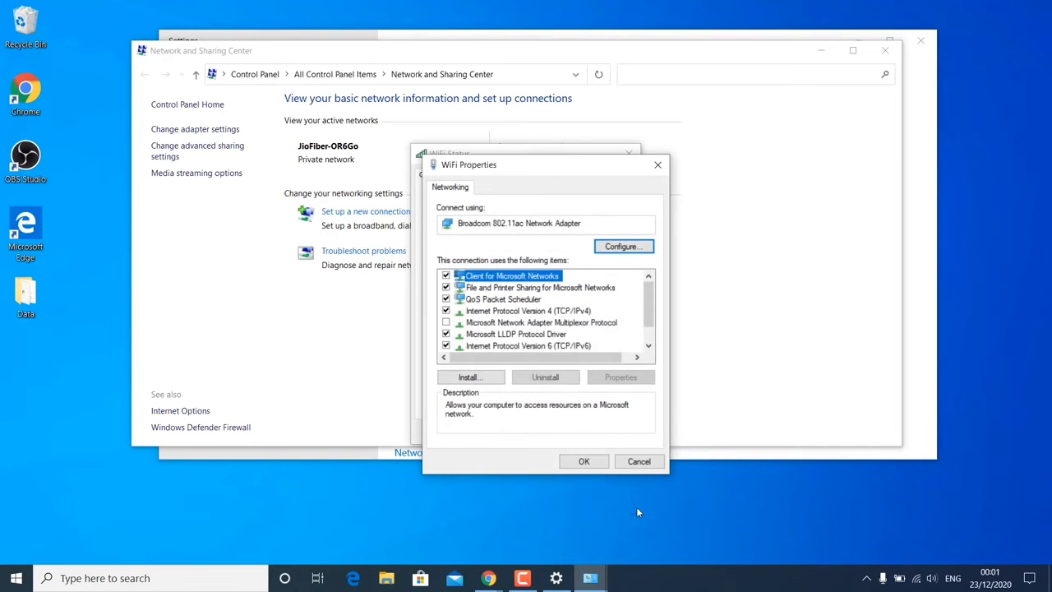
left_click(583, 461)
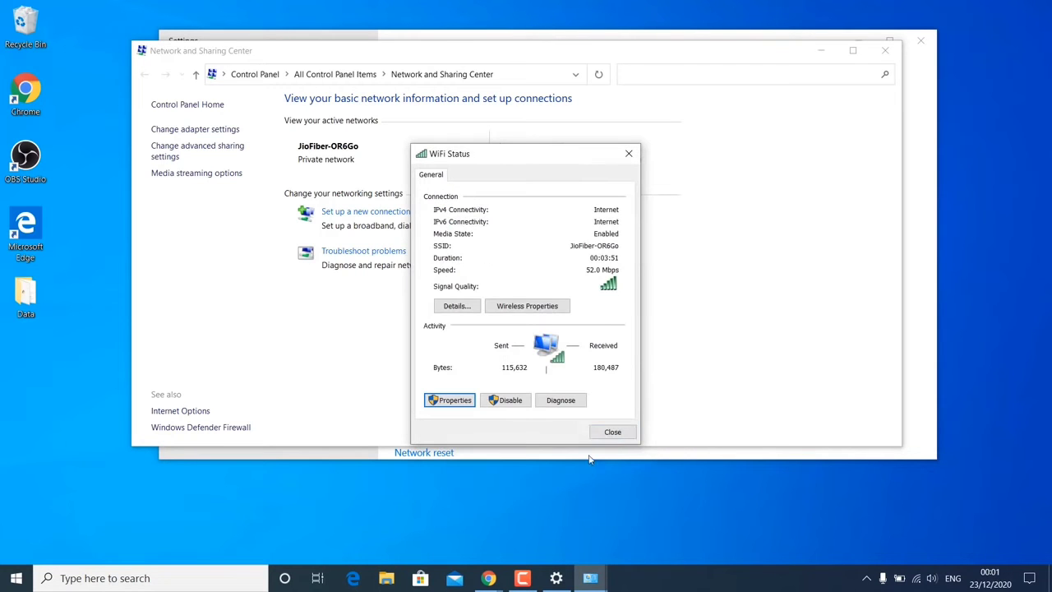
left_click(610, 434)
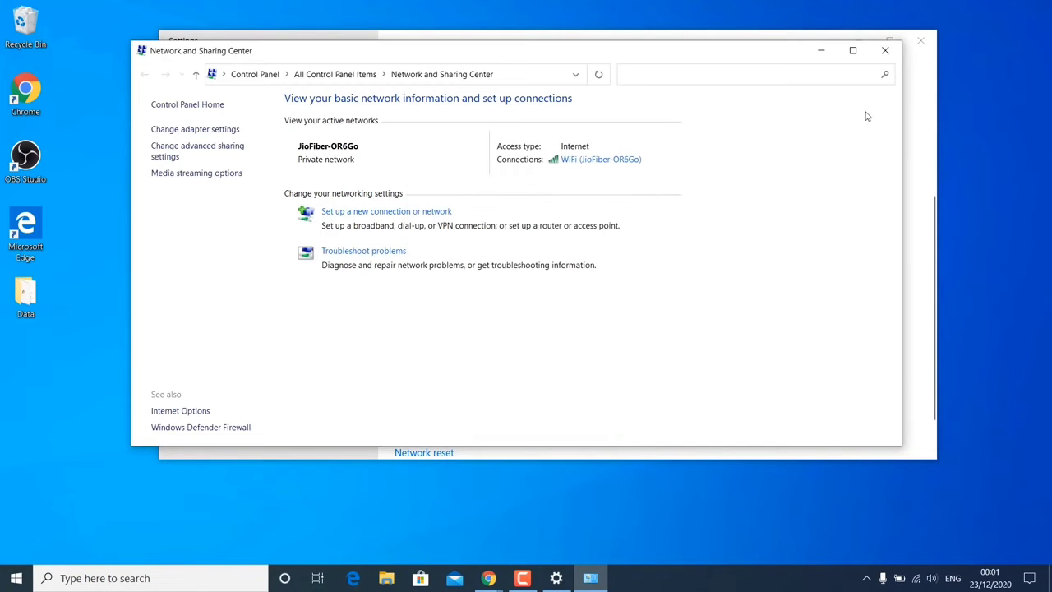
left_click(885, 51)
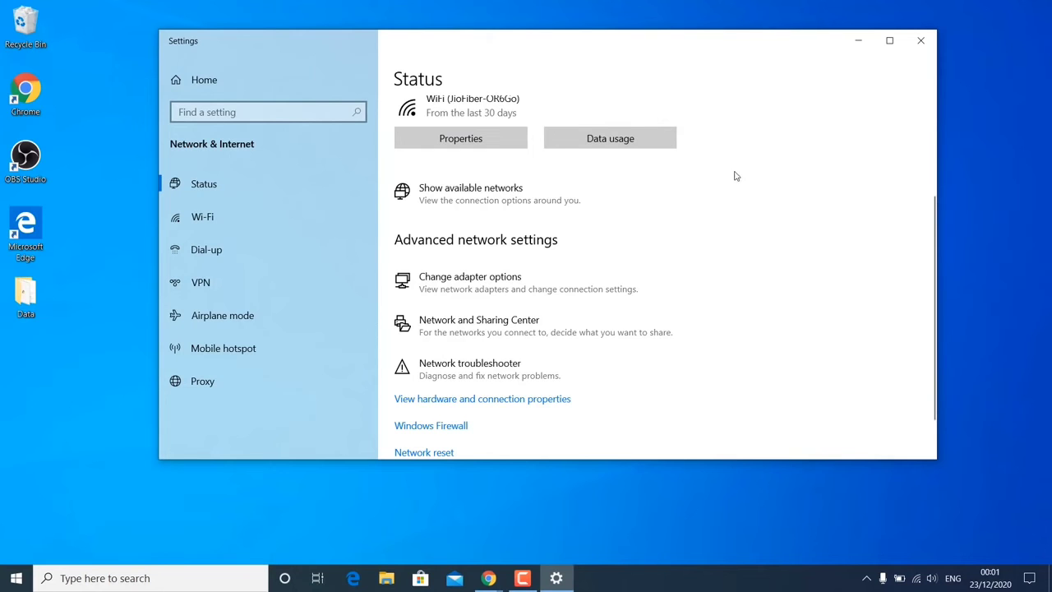
- Run the network troubleshooter with administrator repairs on all network adapters, and apply the fix that starts the Diagnostics Policy Service automatically
left_click(506, 379)
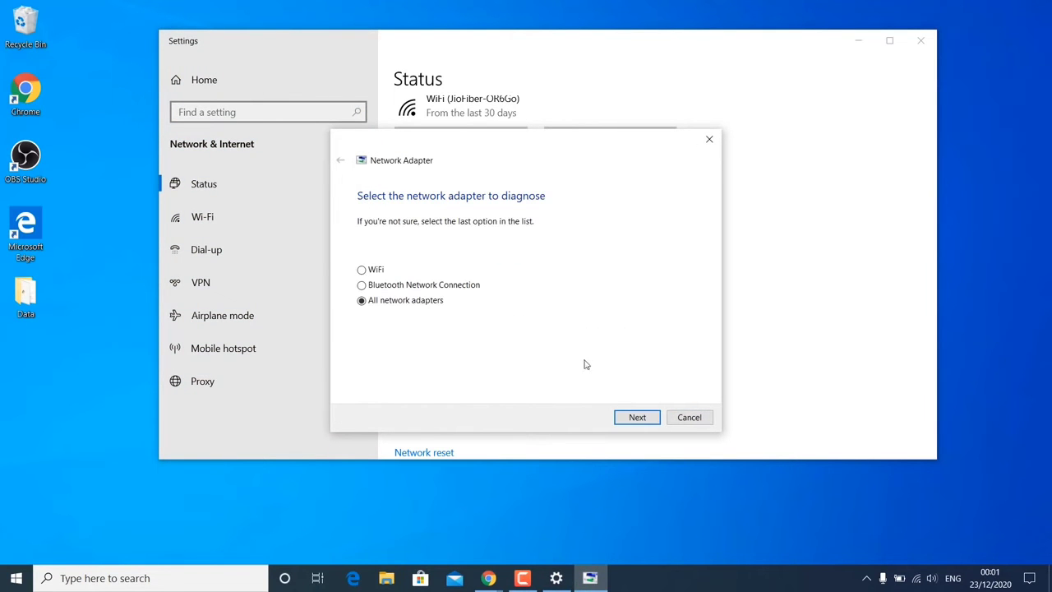
left_click(638, 417)
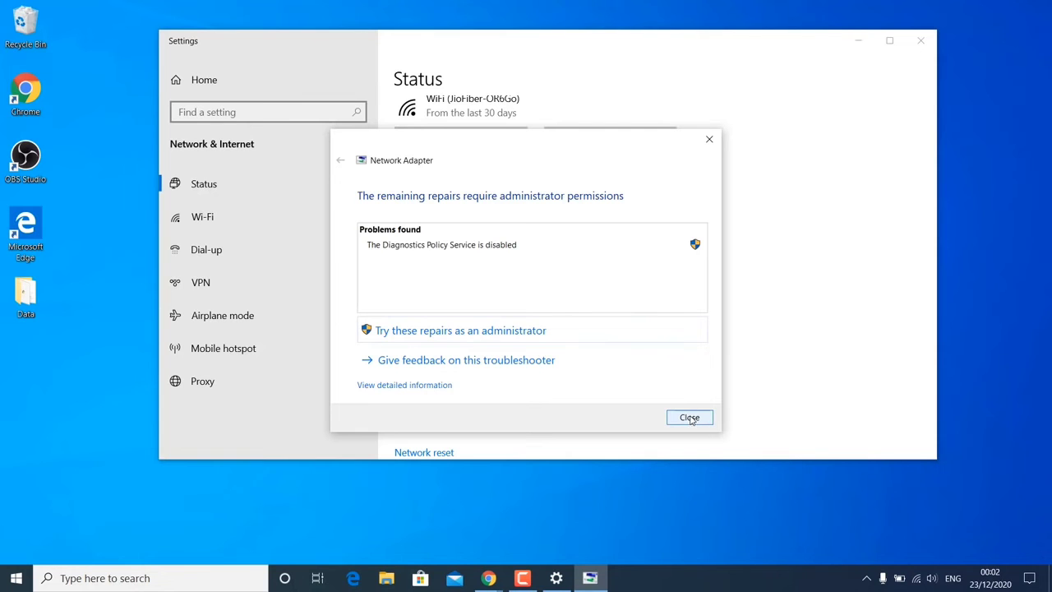
left_click(547, 332)
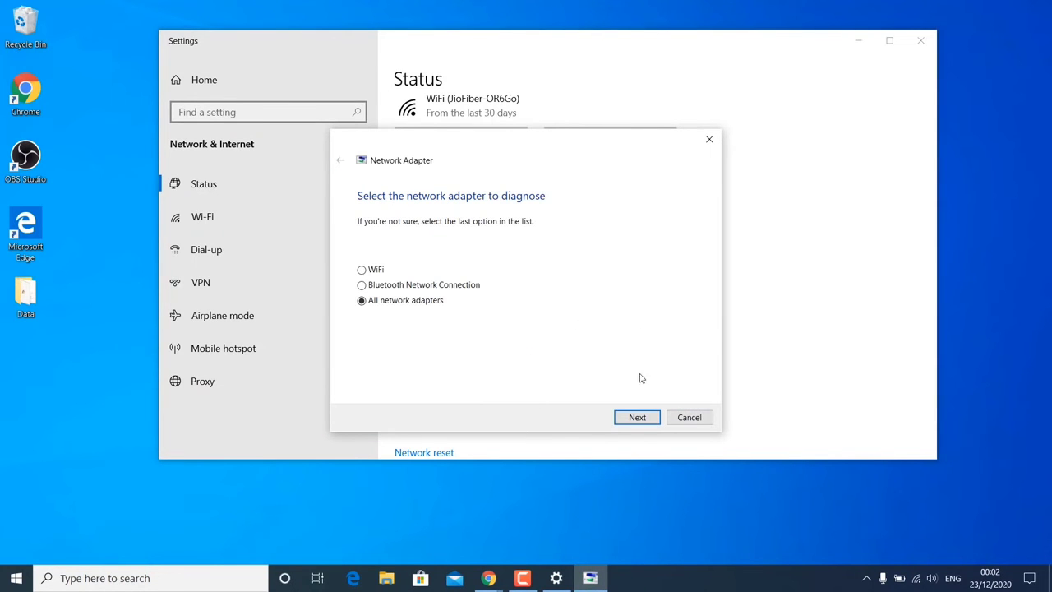
left_click(648, 417)
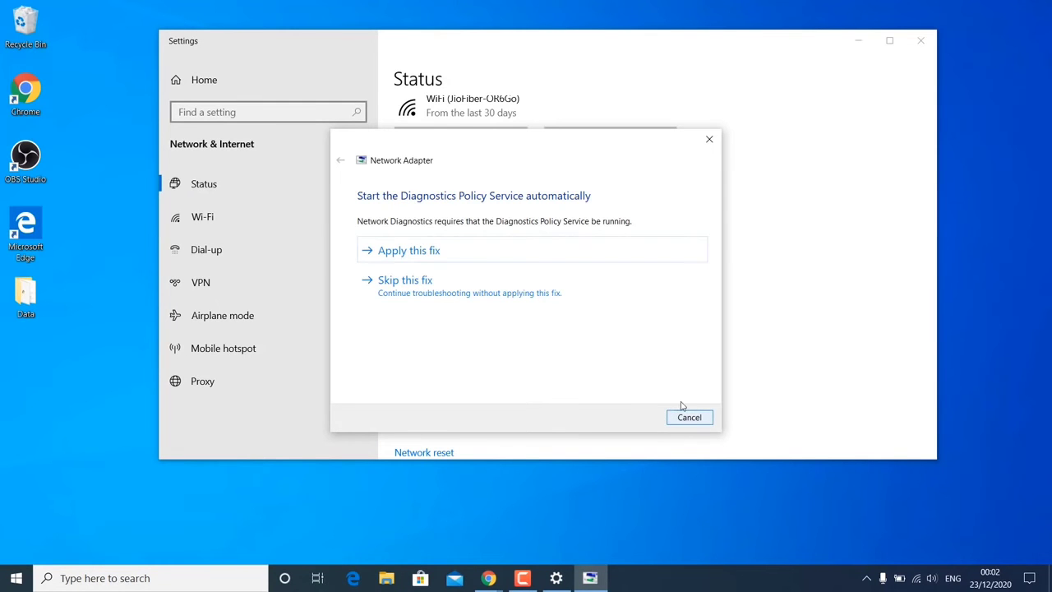
left_click(595, 247)
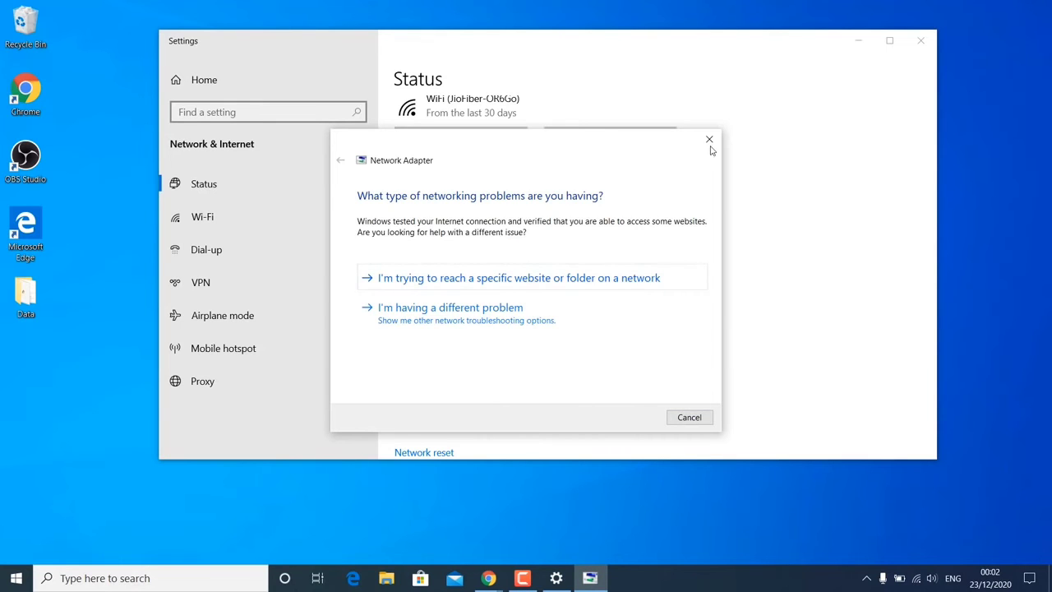
left_click(710, 139)
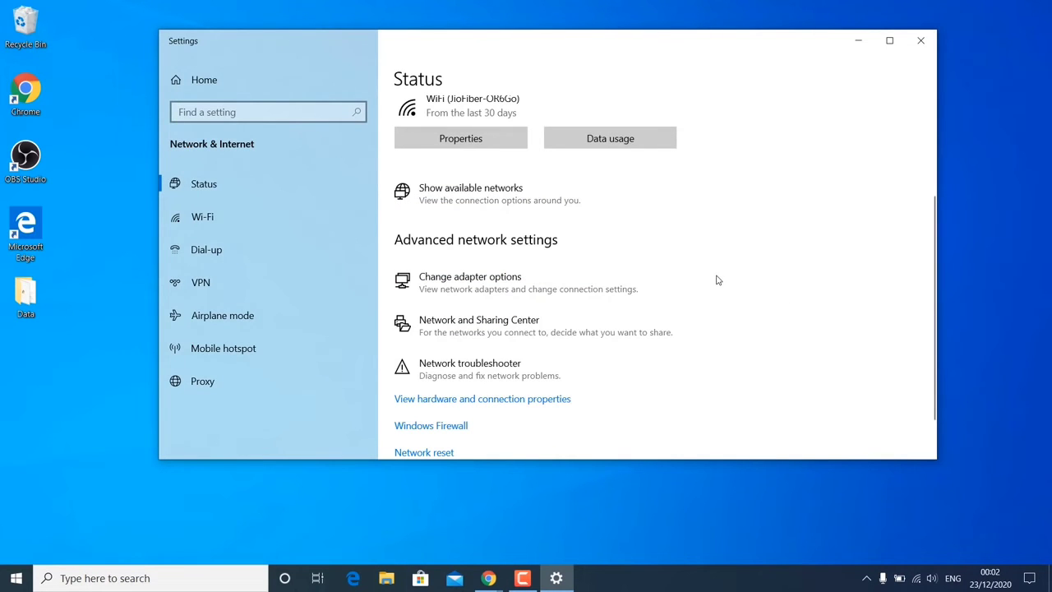
key("alt+F4")
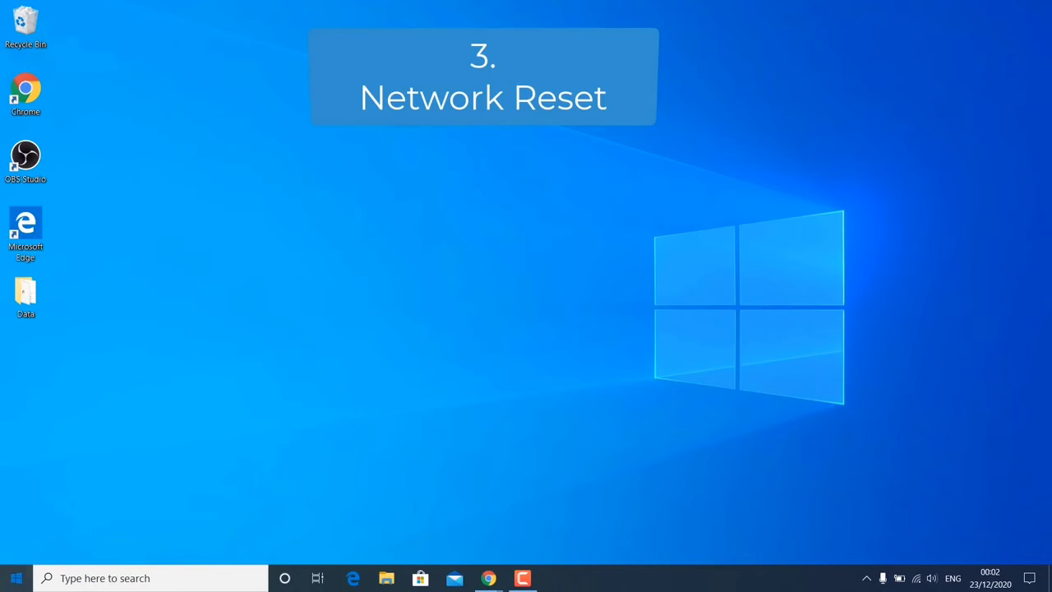
- Perform a Network reset from the Network & Internet settings and dismiss the sign-out notice
key("super")
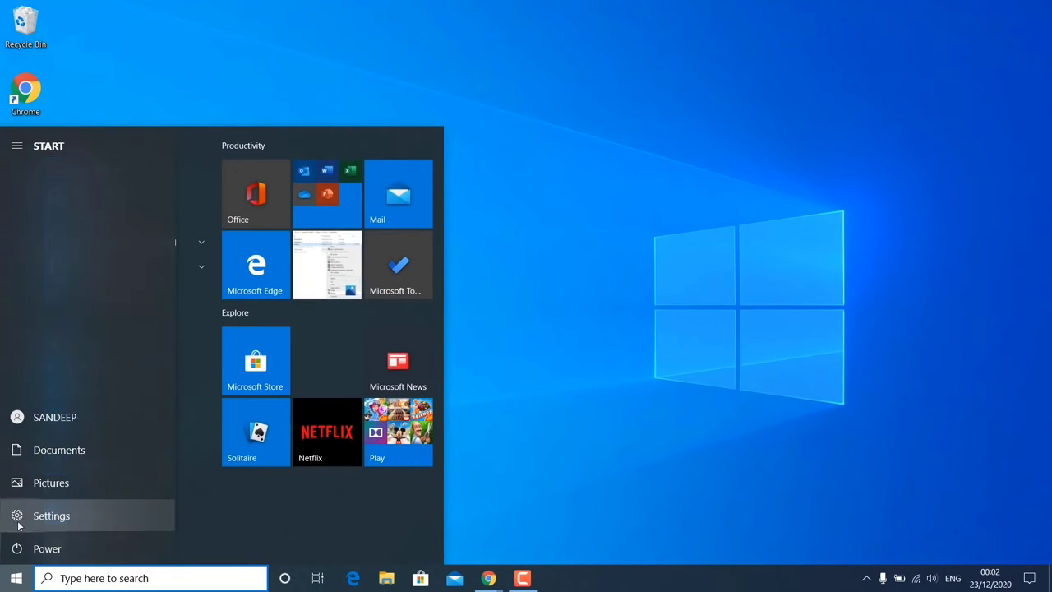
left_click(18, 522)
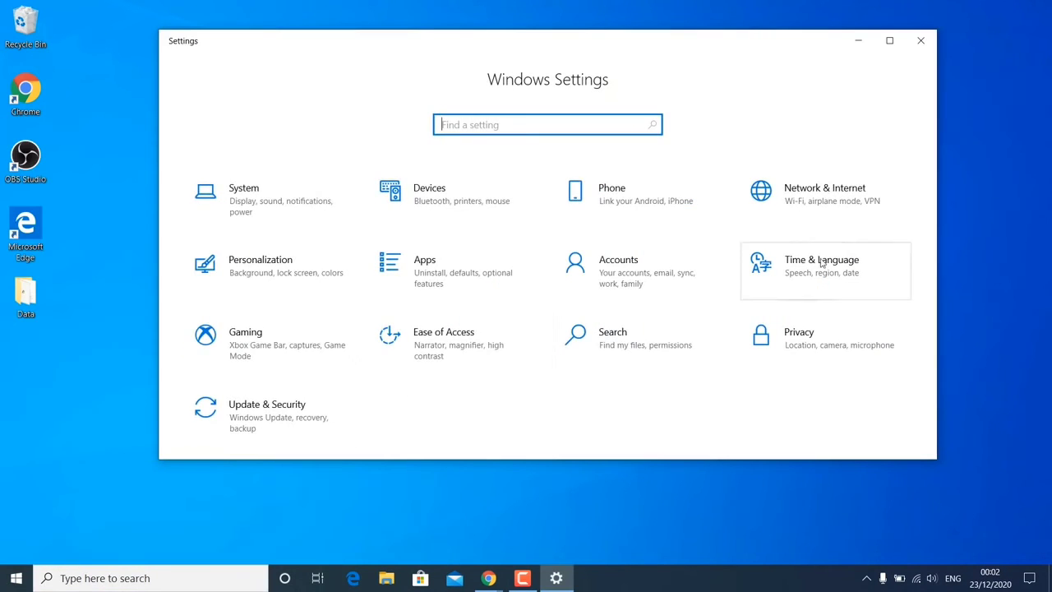
left_click(828, 187)
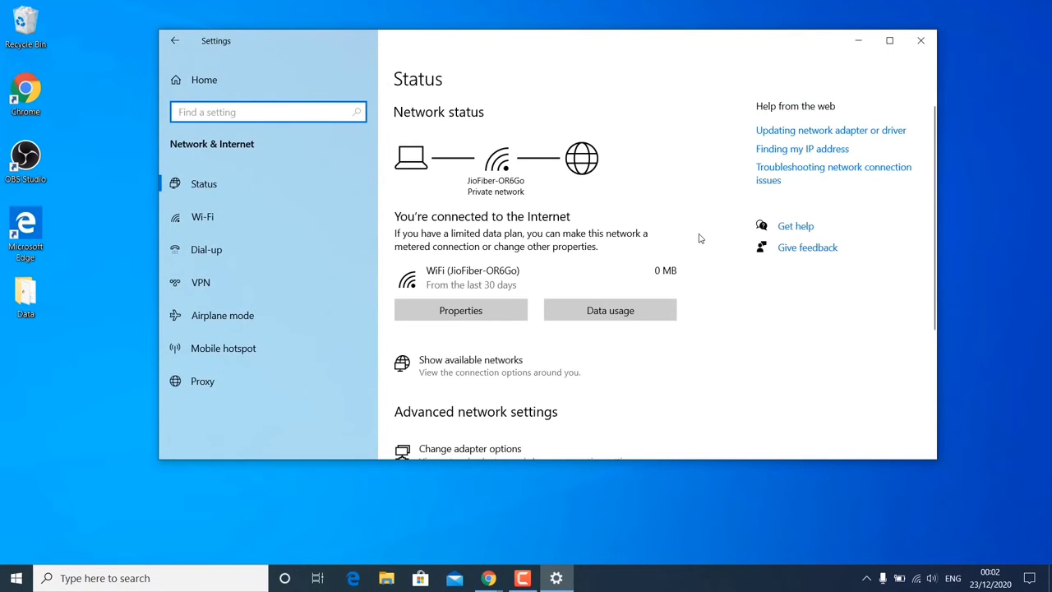
scroll(700, 238, "down", 5)
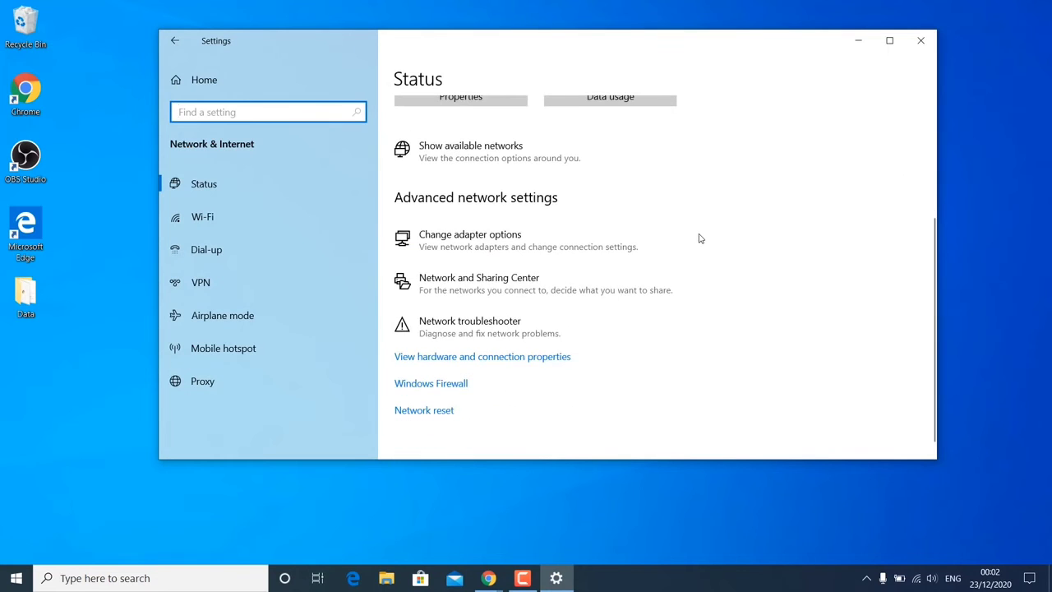
left_click(437, 411)
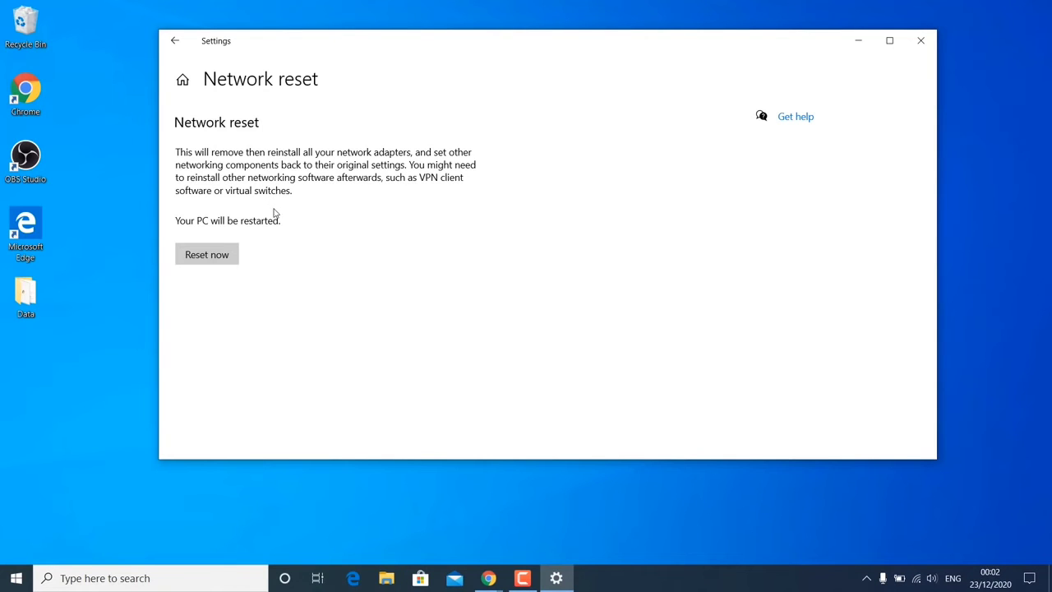
left_click(234, 252)
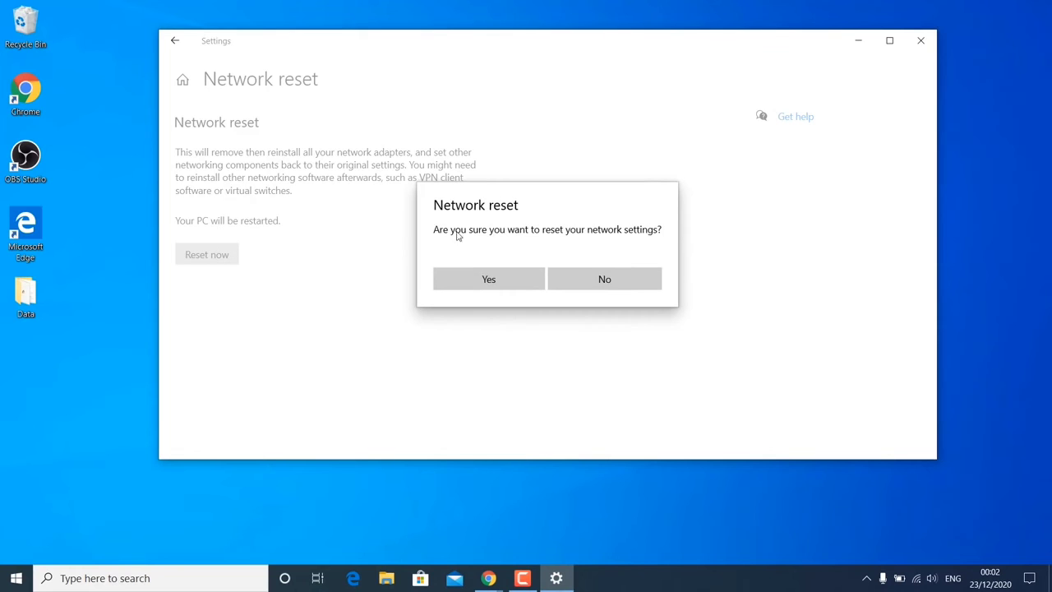
left_click(502, 282)
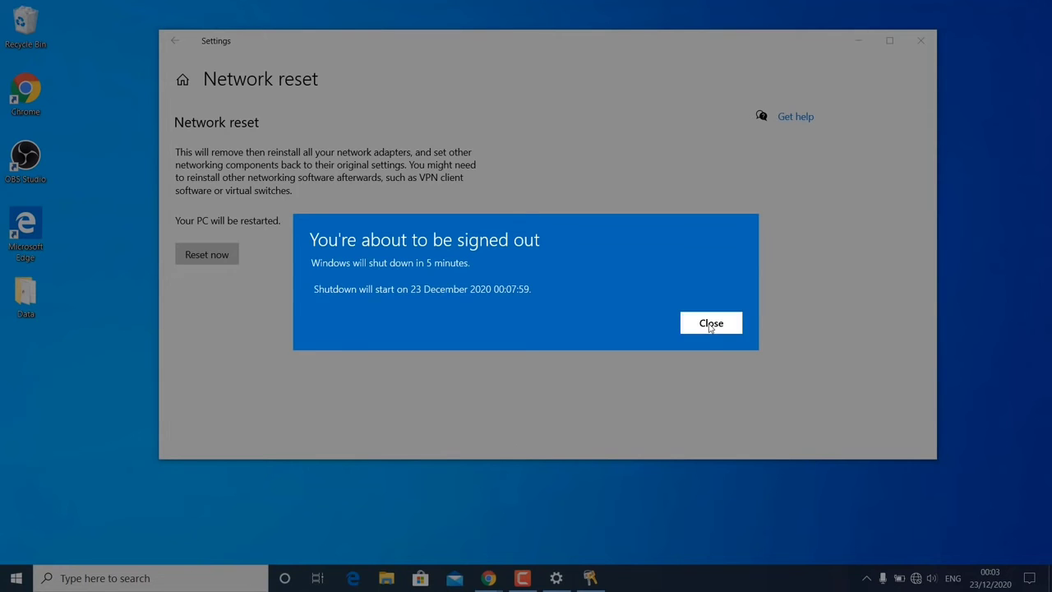
left_click(711, 324)
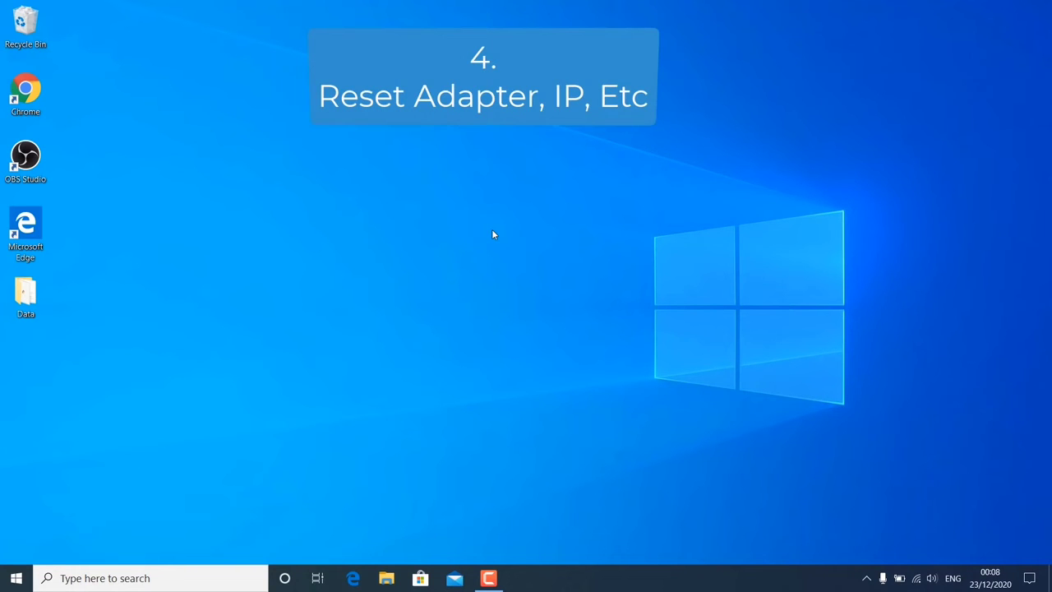
- Open Command Prompt as administrator and move its window toward the middle of the desktop
left_click(149, 578)
type("cmd")
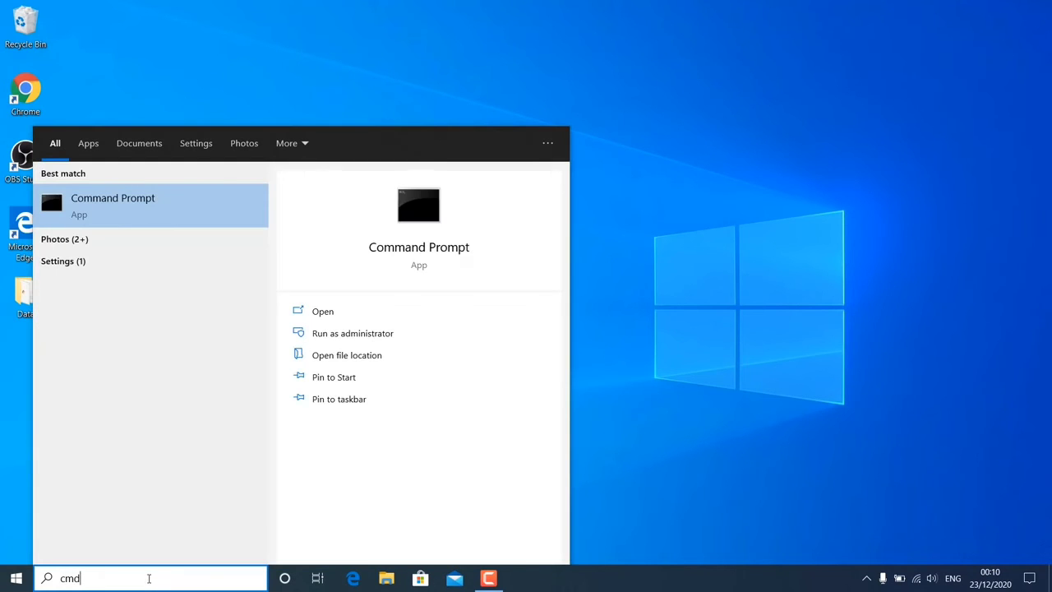
right_click(131, 212)
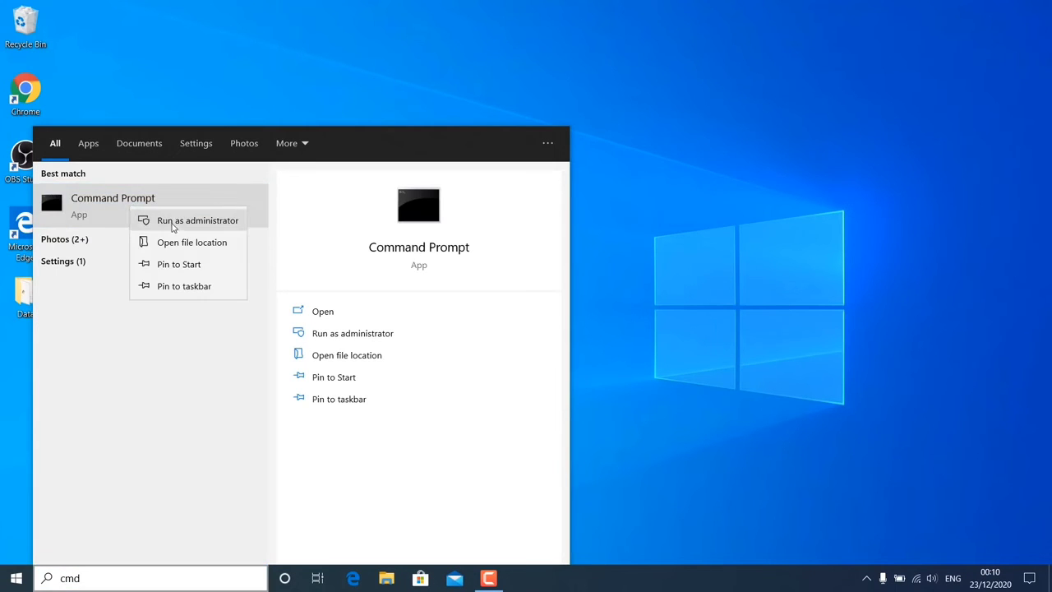
left_click(173, 220)
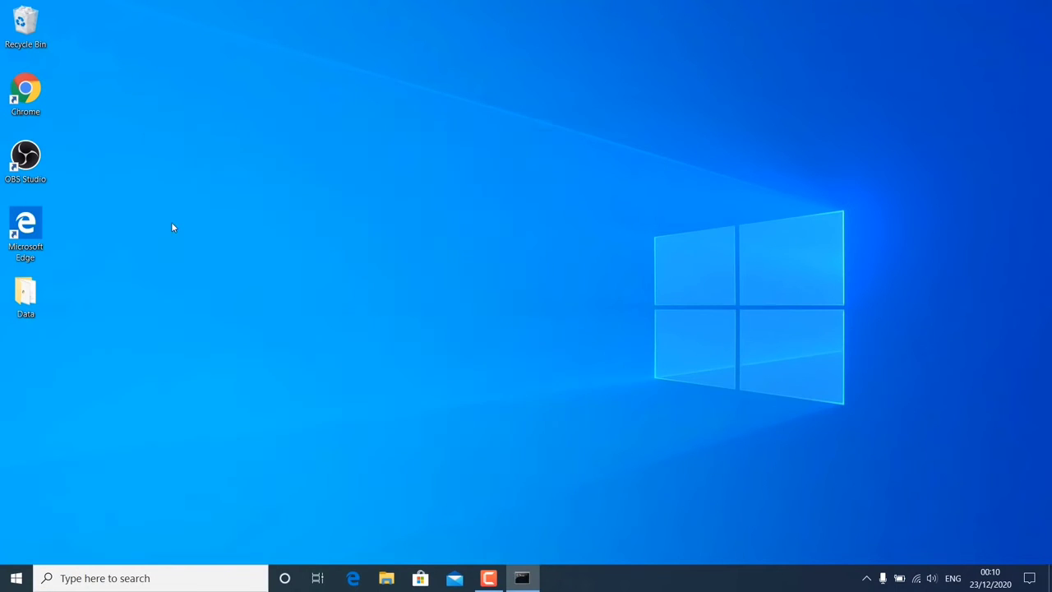
left_click_drag(340, 137, 499, 138)
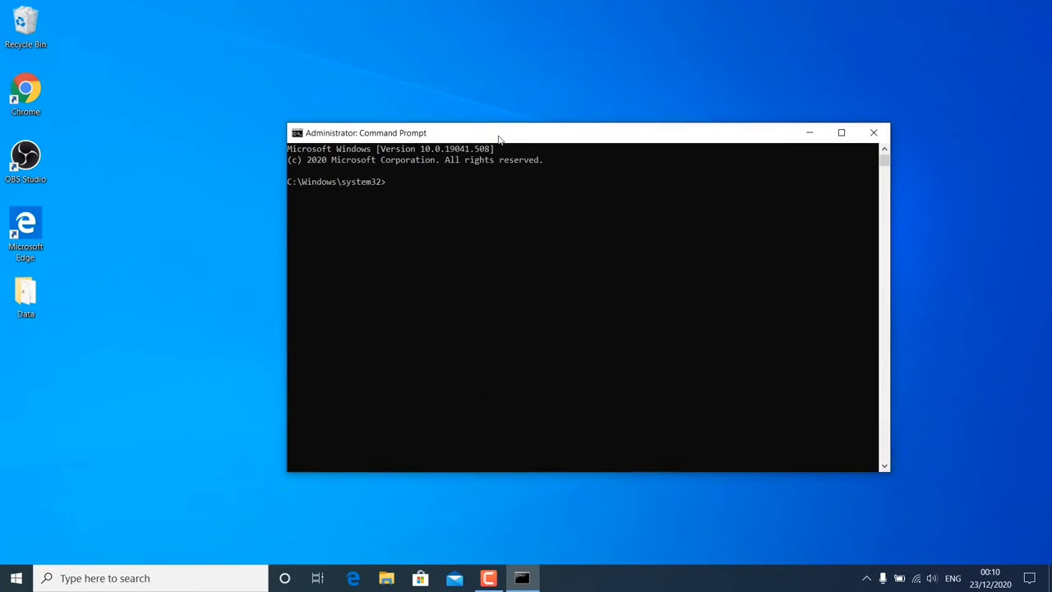
- Reset the Winsock catalog by running netsh winsock reset
type("ne")
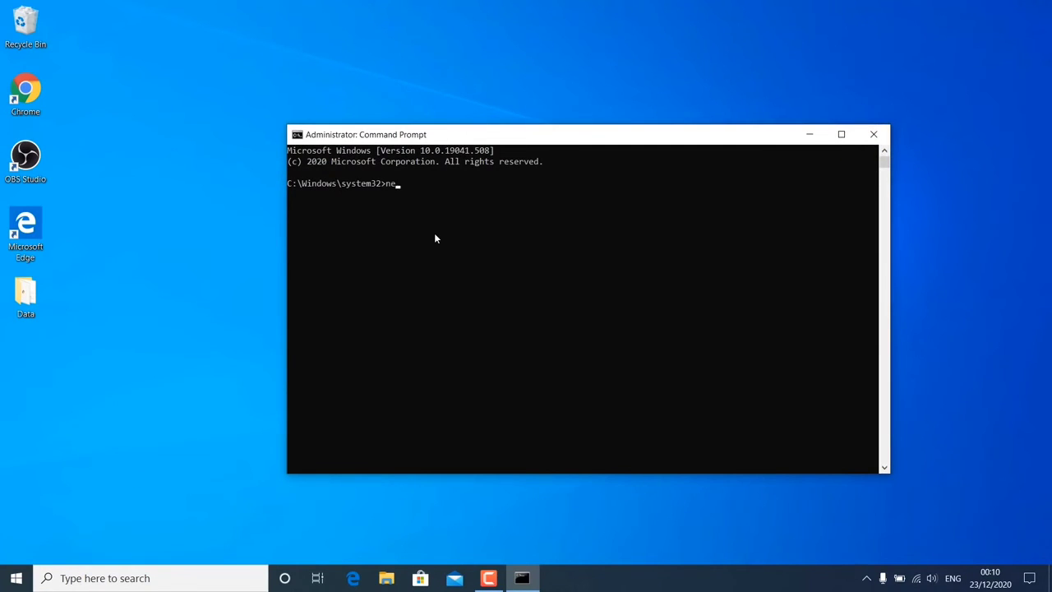
type("tsh win")
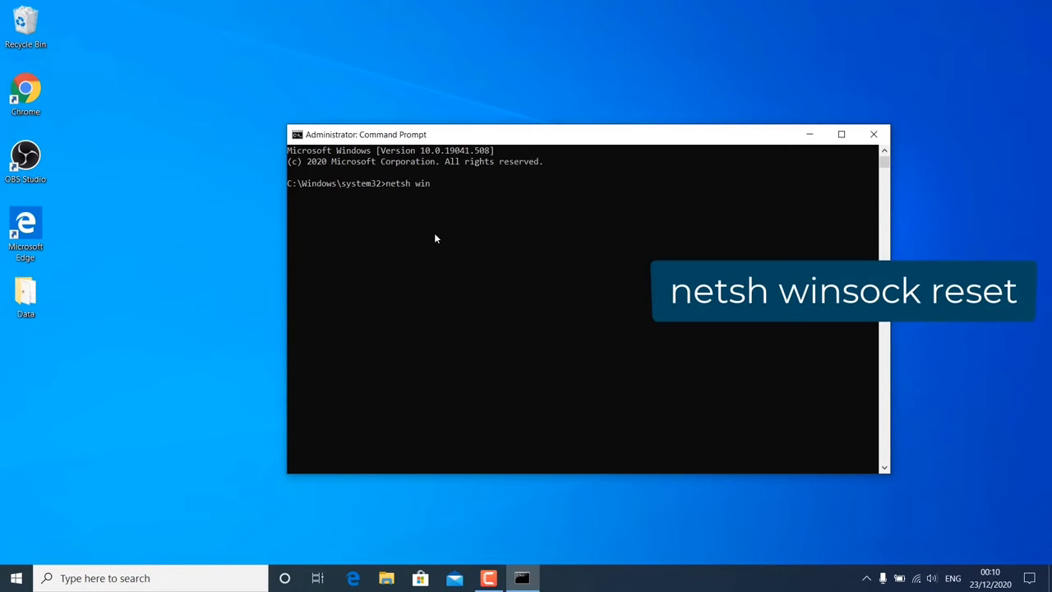
type("sock reset")
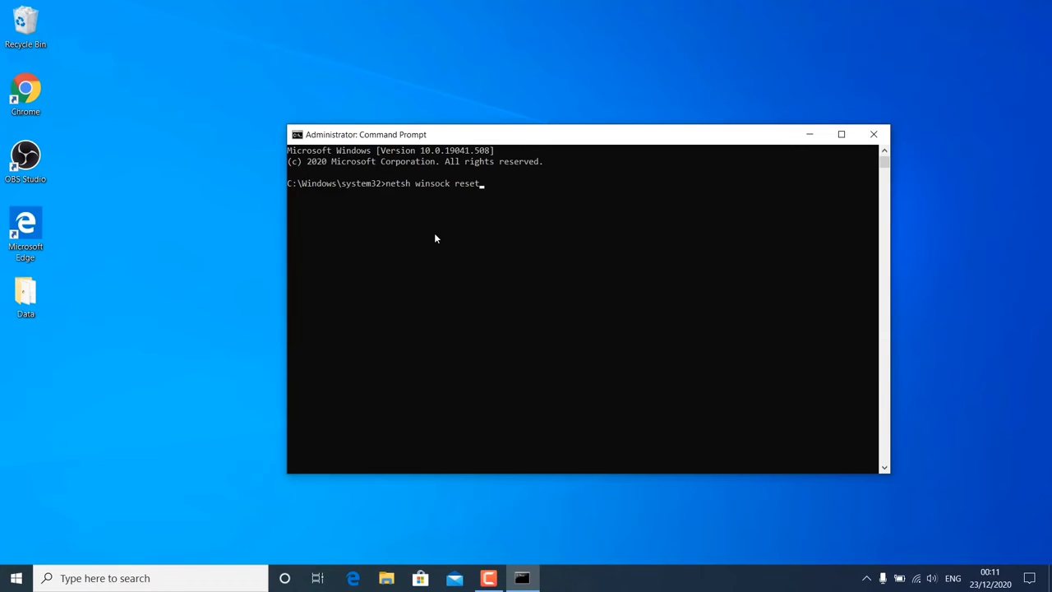
key("Return")
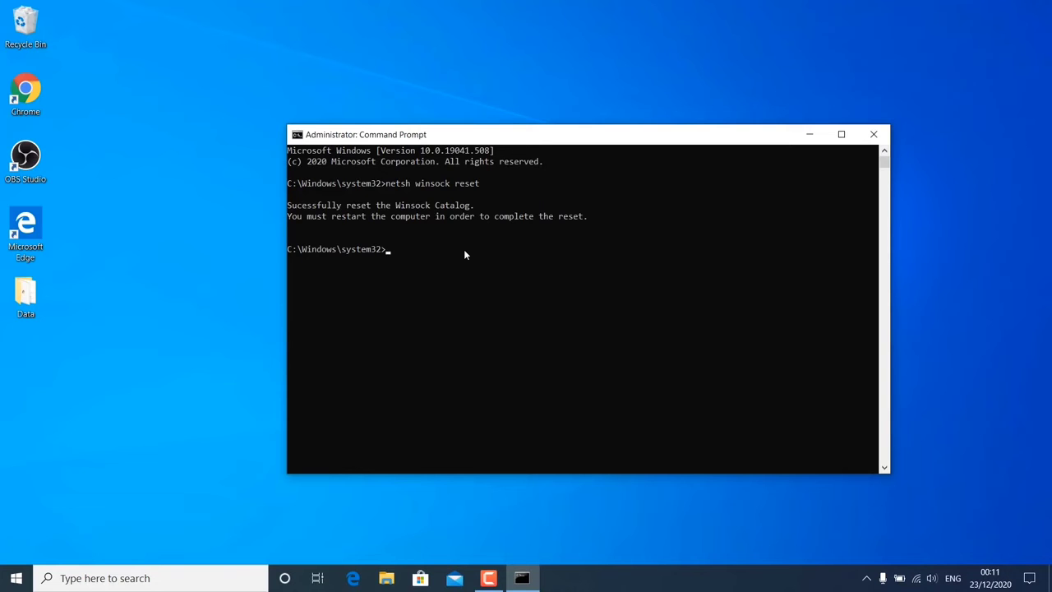
- Reset the IP configuration with netsh int ip reset, and repeat it as netsh int ip reset resetlog.txt
type("ne")
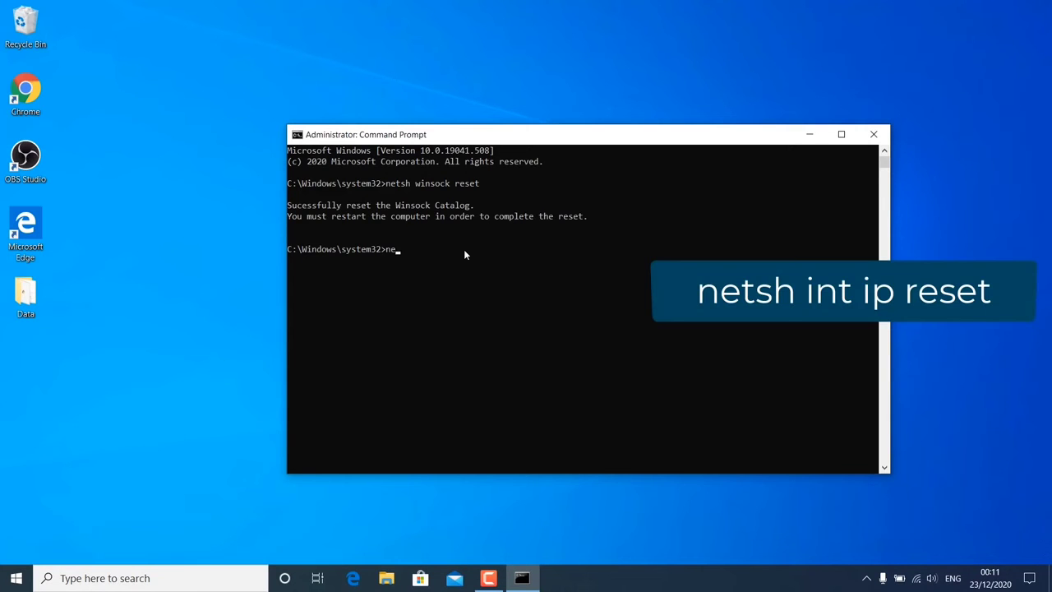
type("tsh int")
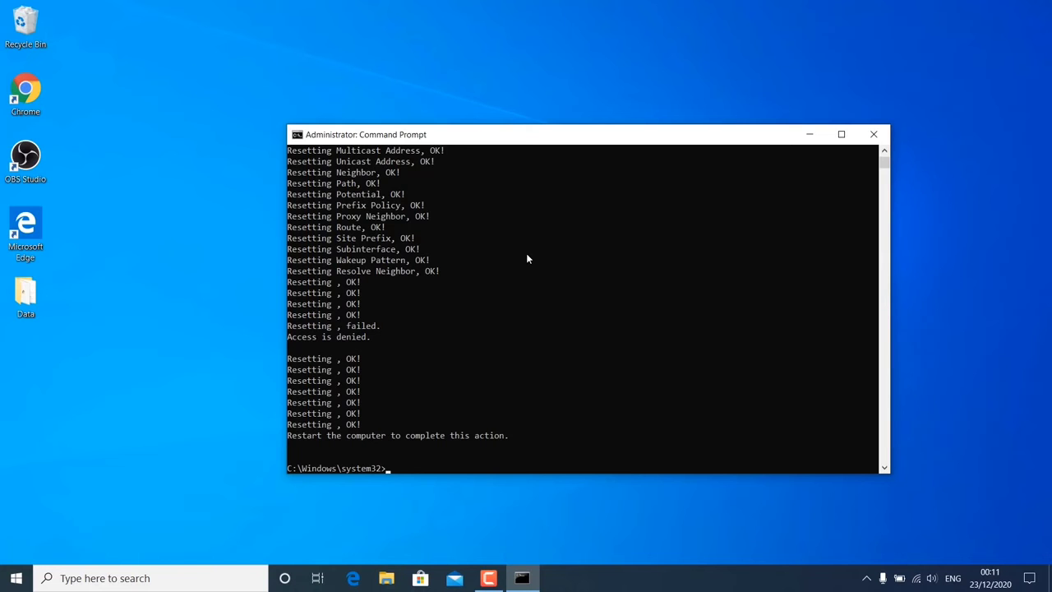
type("netsh i")
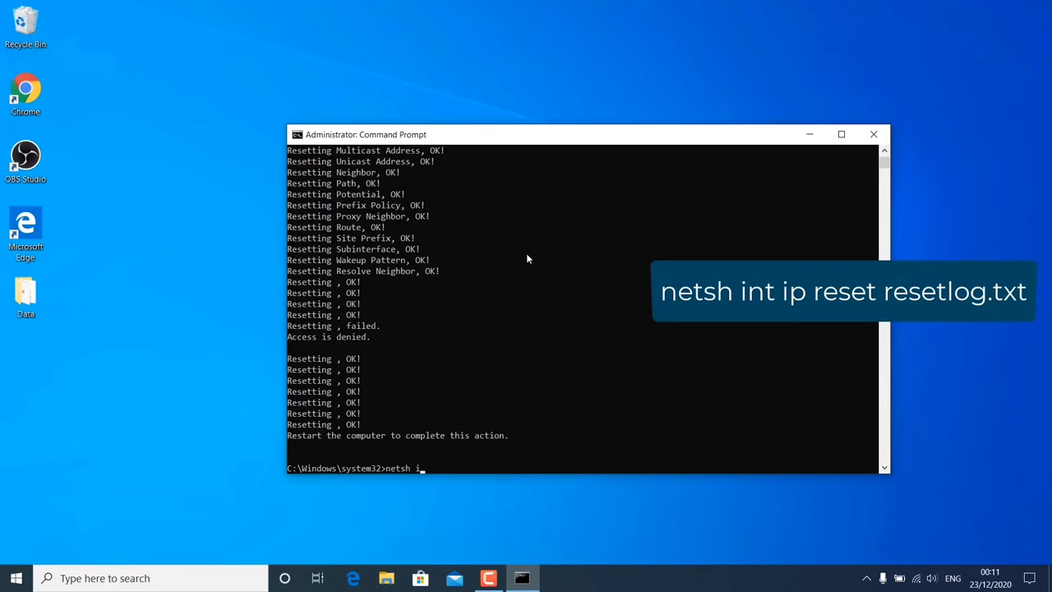
type("nt ip reset resetlog.txt")
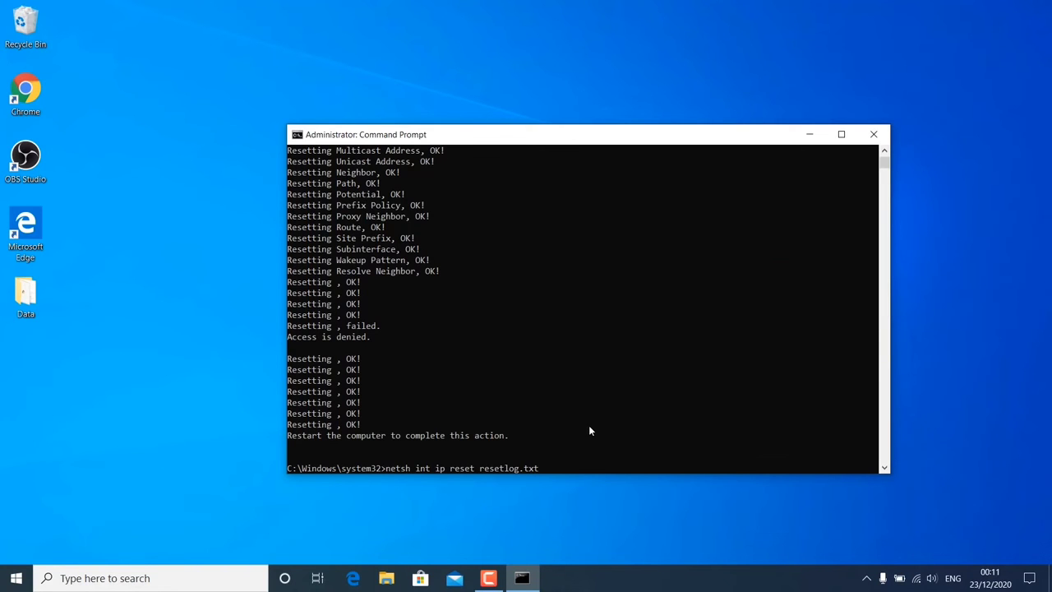
key("Escape")
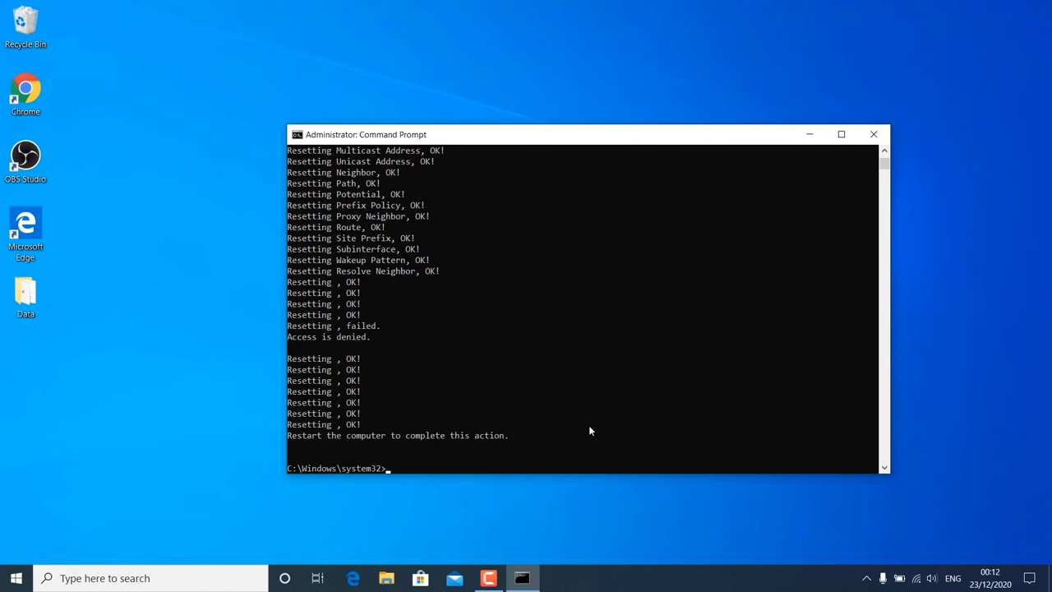
- Flush the DNS resolver cache by running ipconfig /flushdns
type("ipconfig")
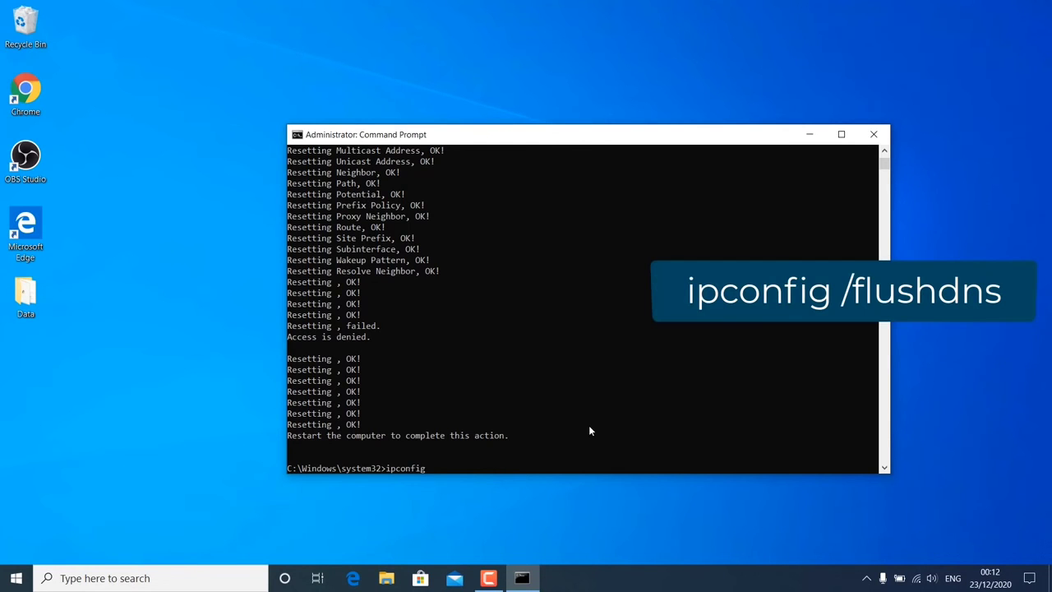
type(" /flushdns")
key("Return")
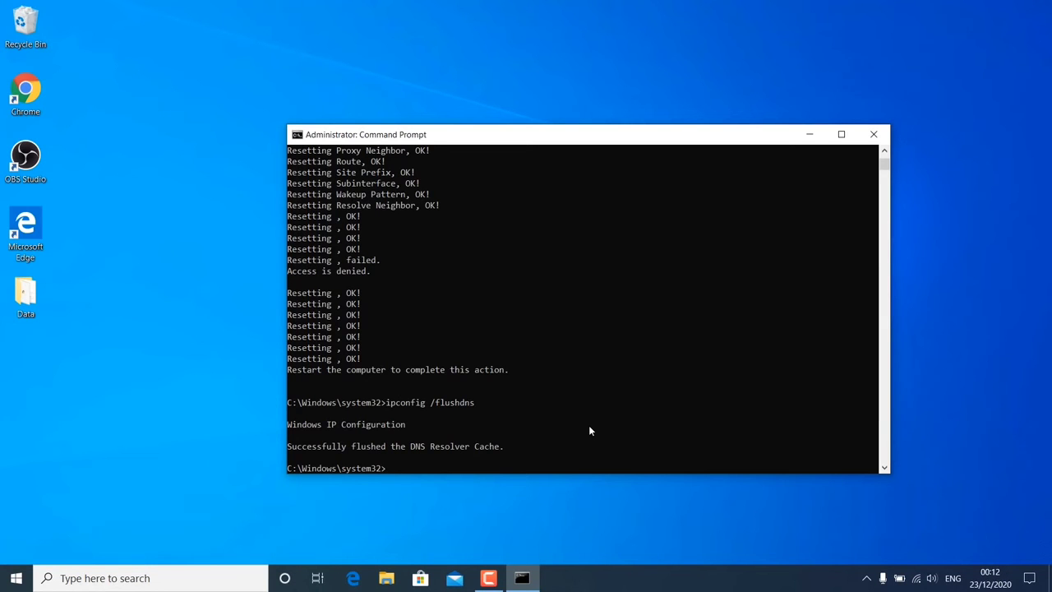
- Release the IP address with ipconfig /release and renew it with ipconfig /renew, running the renewal twice
type("ip")
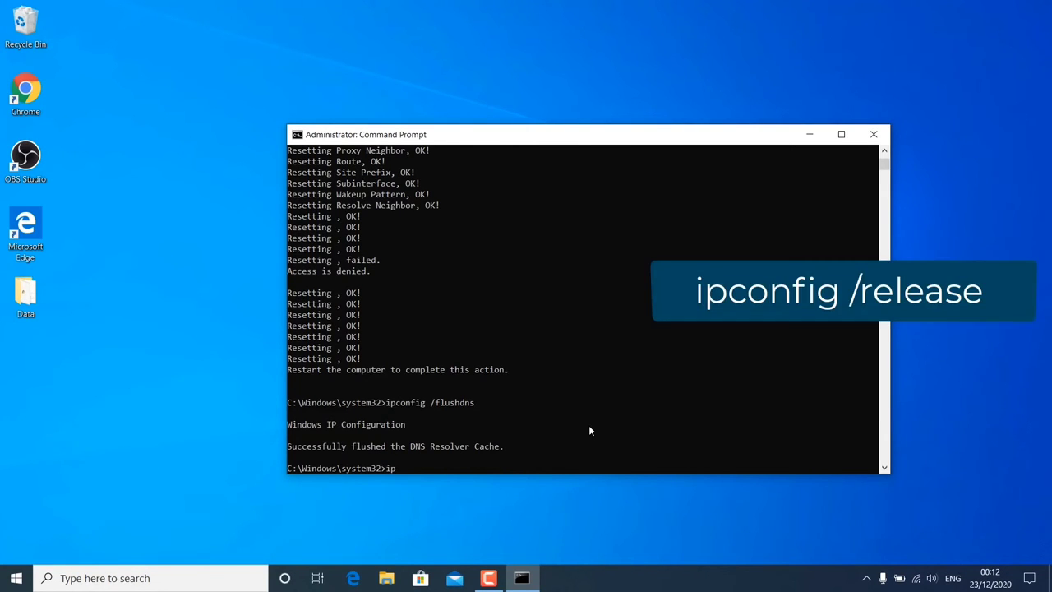
type("config /release")
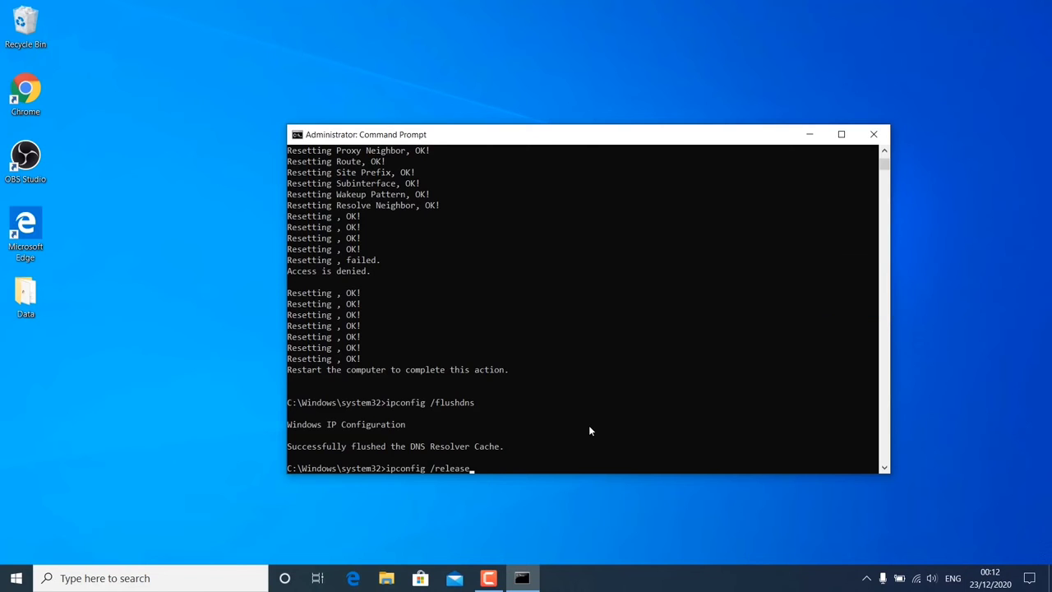
key("Return")
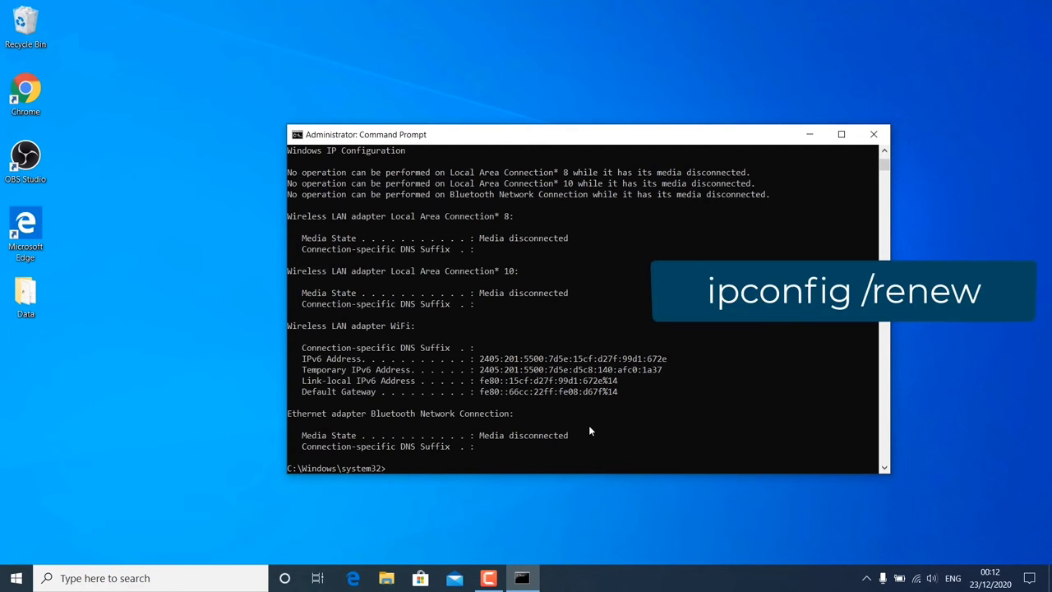
type("ipconfig /renew")
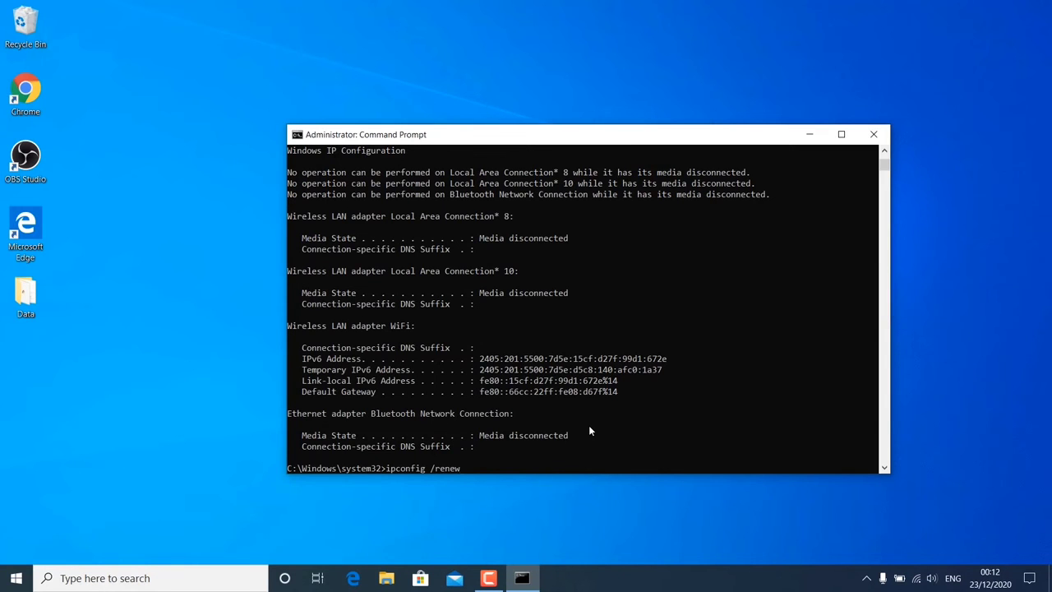
key("Return")
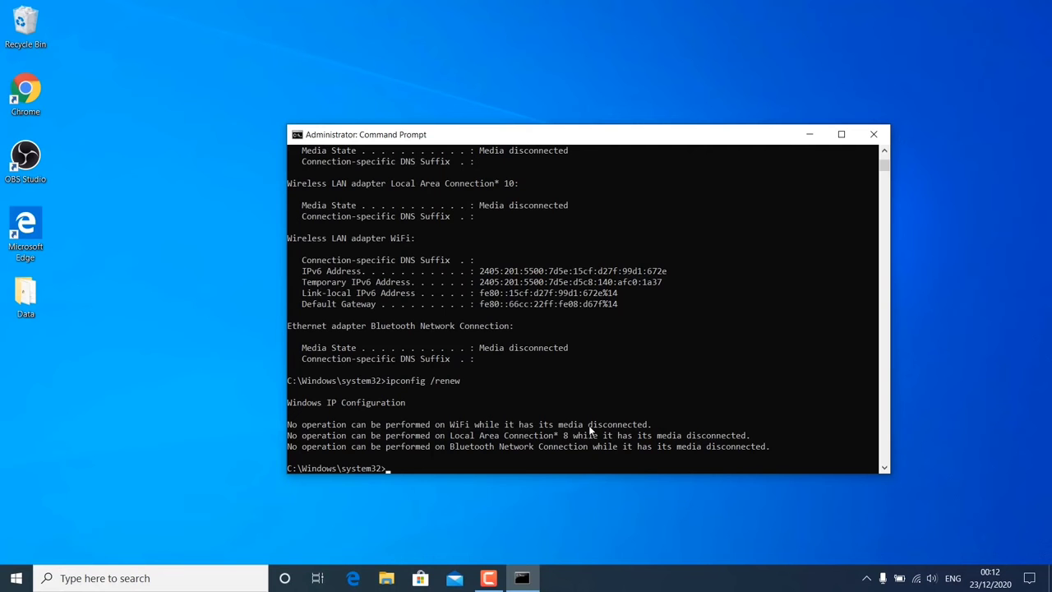
key("Up")
key("Return")
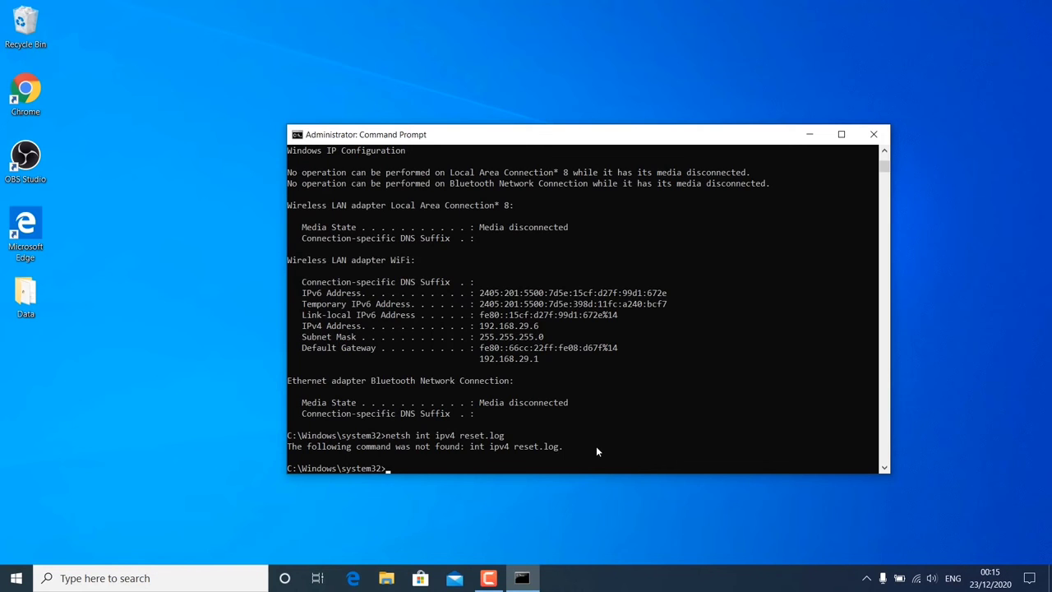
- Correct the last command to netsh int ipv4 reset resetlog.txt, run it, and exit Command Prompt
key("Up")
key("BackSpace")
key("BackSpace")
key("BackSpace")
key("BackSpace")
type("reset resetl")
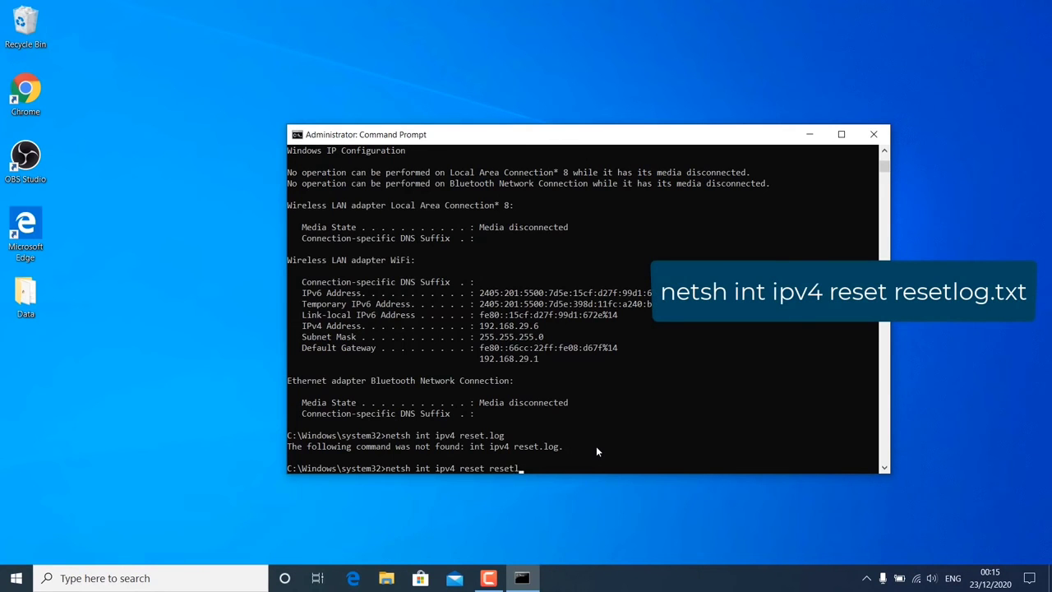
type("og.txt")
key("Return")
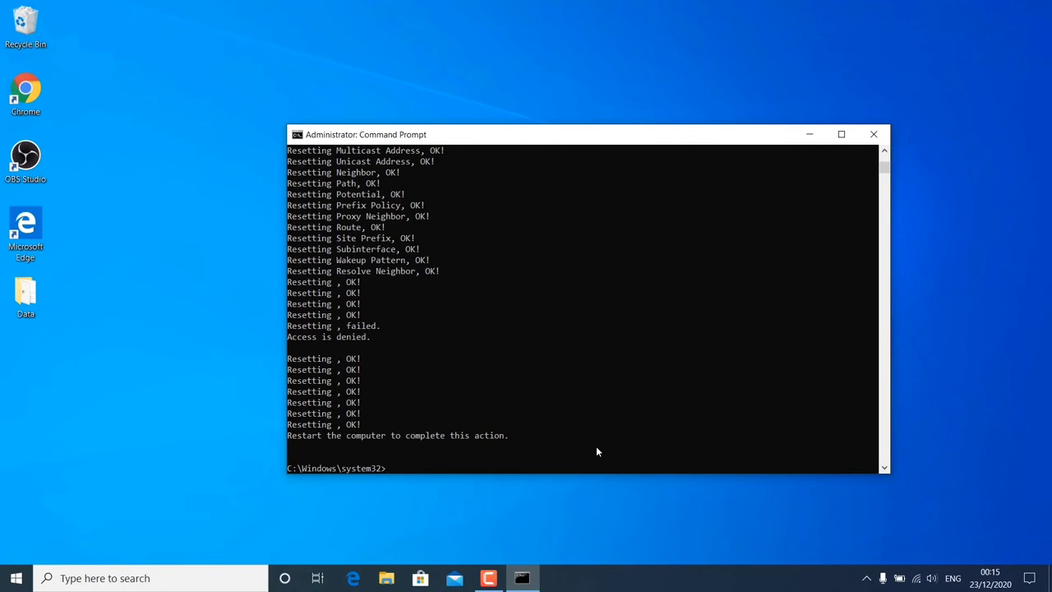
type("exit")
key("Return")
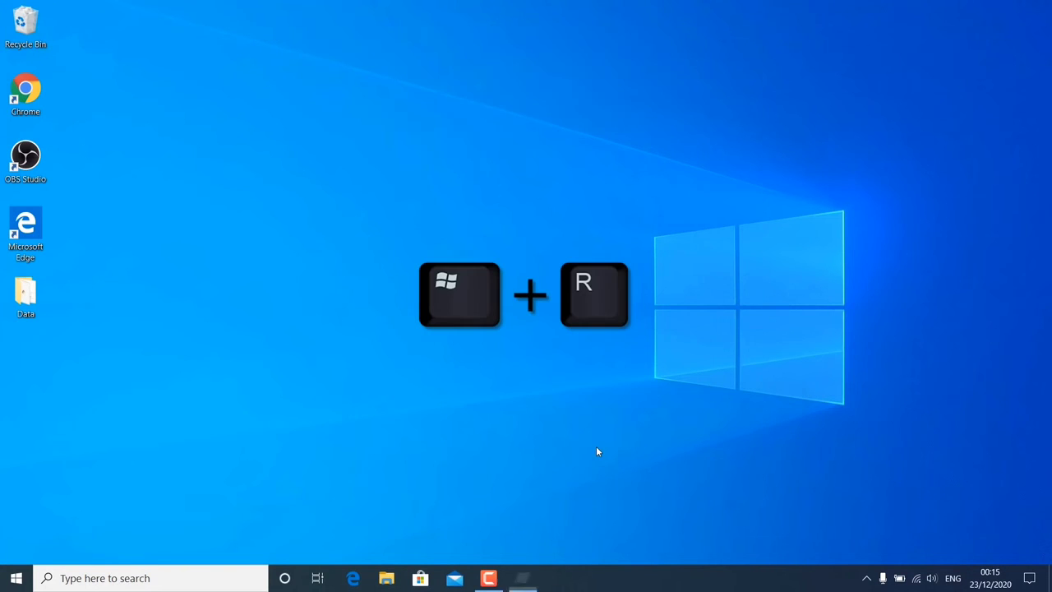
- Open Device Manager by running devmgmt.msc from the Run dialog
key("super+r")
type("dev")
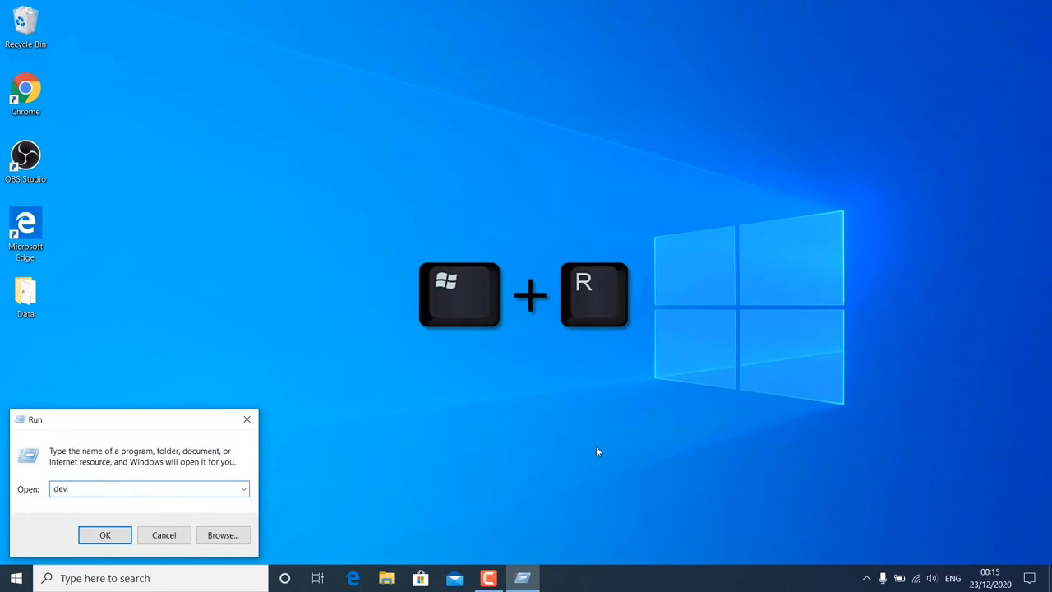
type("mgmt.msc")
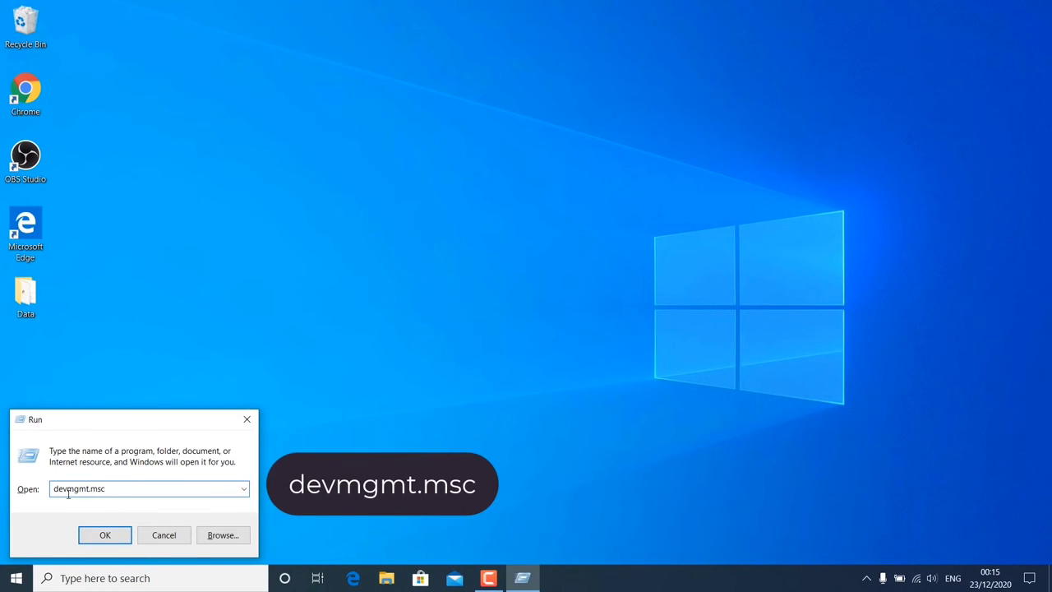
left_click(106, 534)
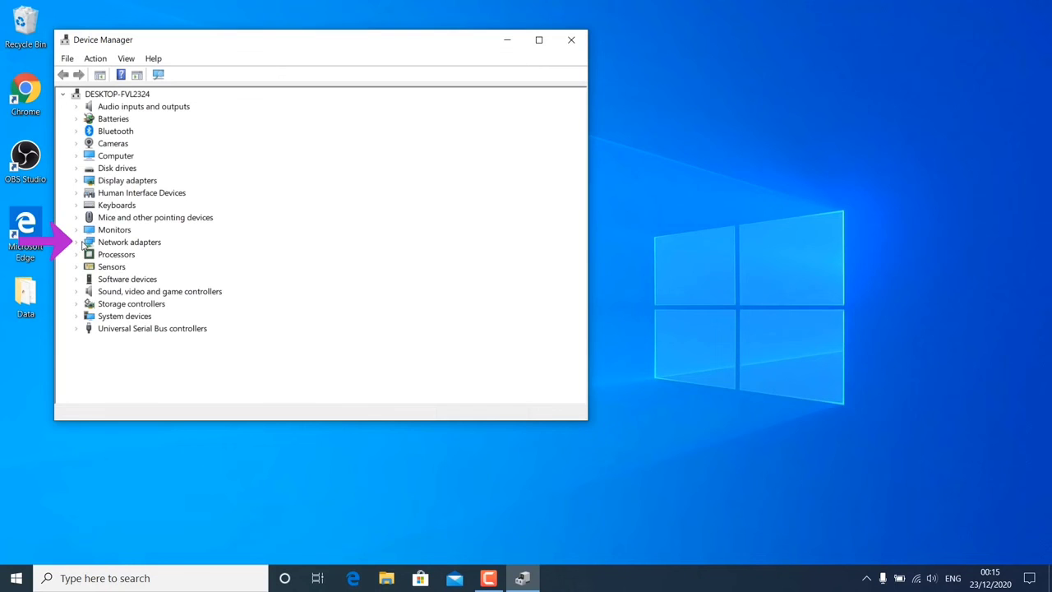
- Update the driver of the Broadcom 802.11ac Network Adapter using the automatic driver search
left_click(77, 243)
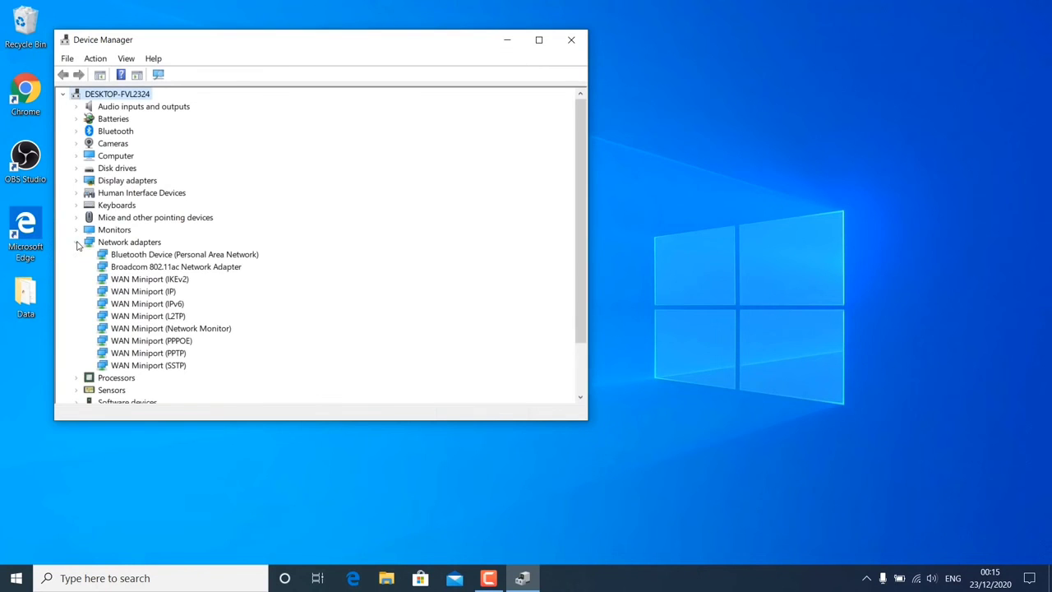
left_click(160, 271)
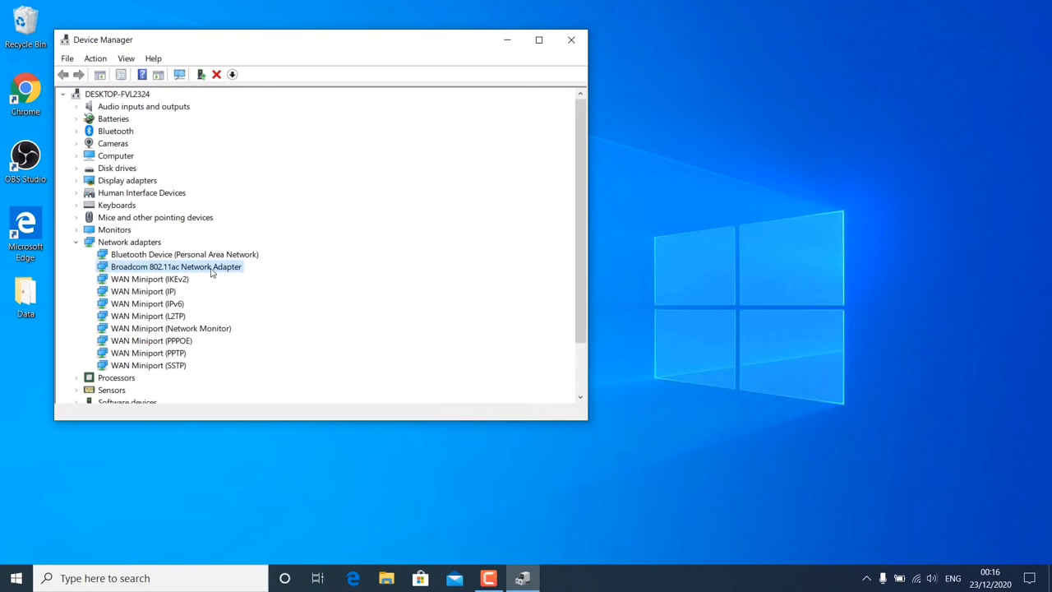
right_click(214, 273)
left_click(256, 279)
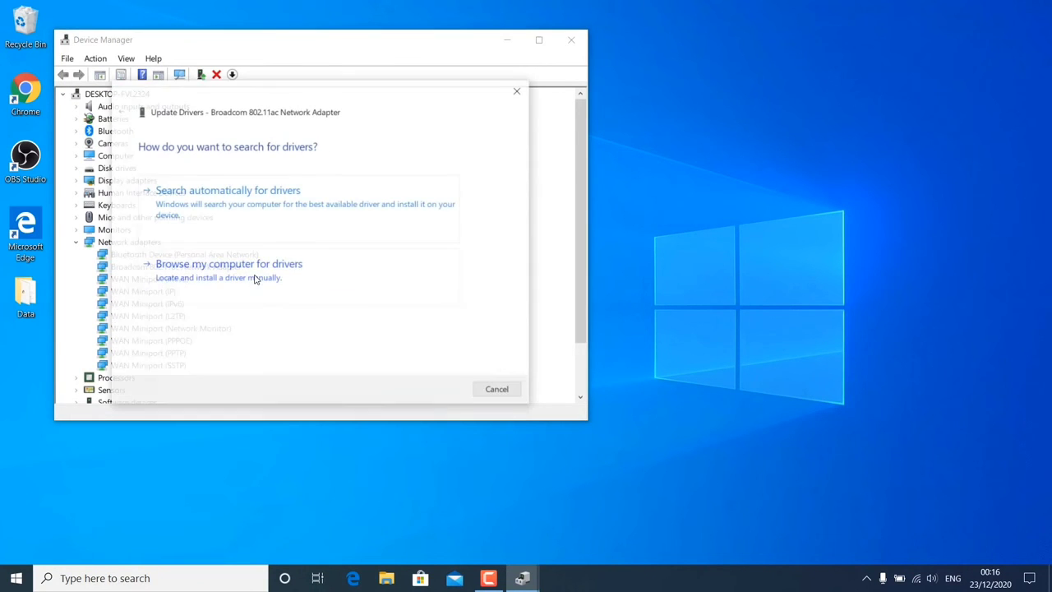
left_click(366, 220)
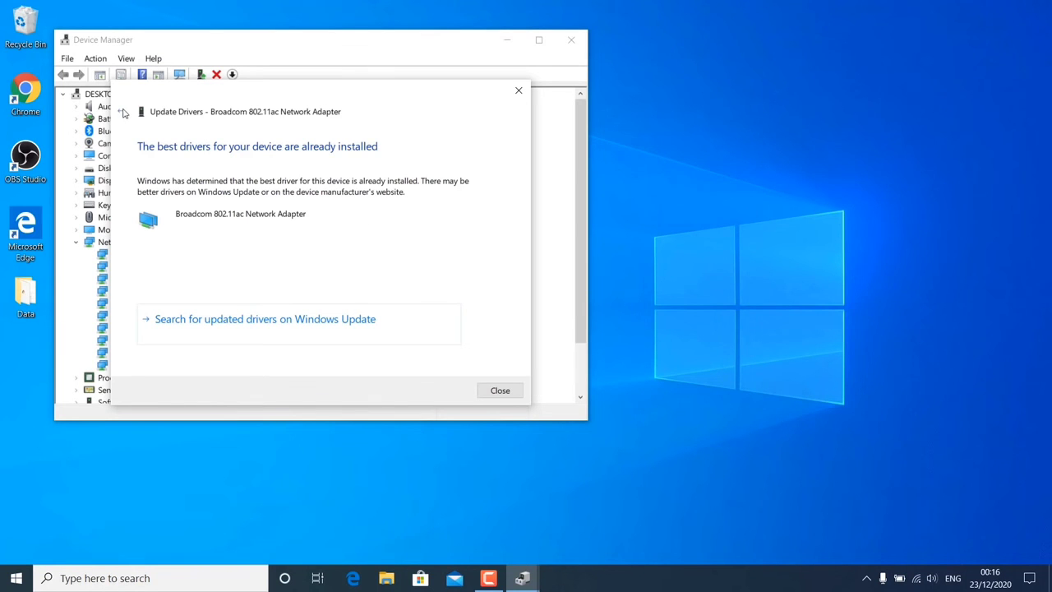
- Go back and install the Broadcom 802.11ac Network Adapter driver version 7.35.118.68 from the computer's list of available drivers
left_click(123, 113)
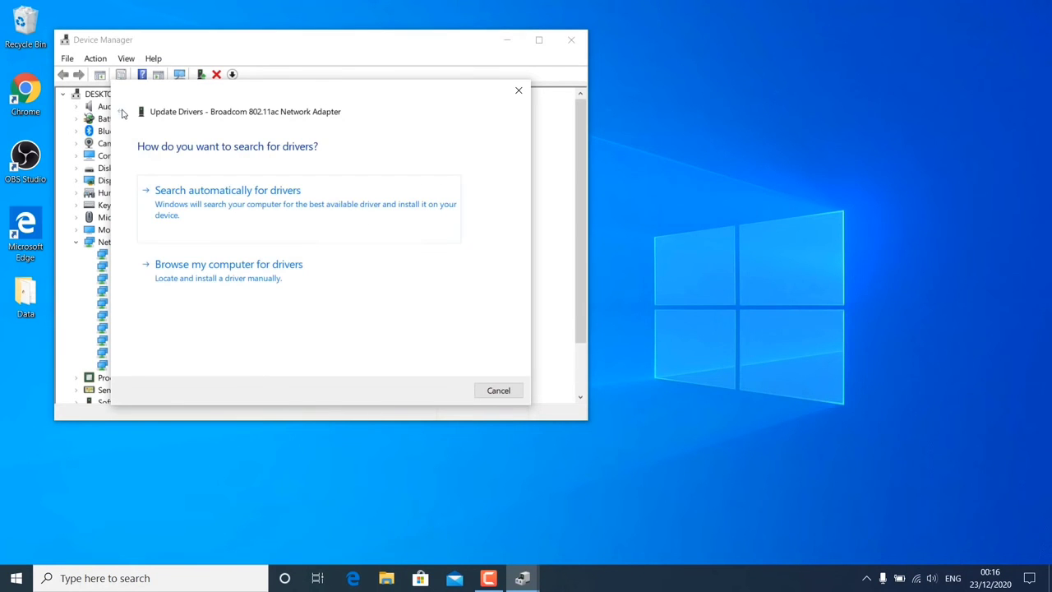
left_click(239, 271)
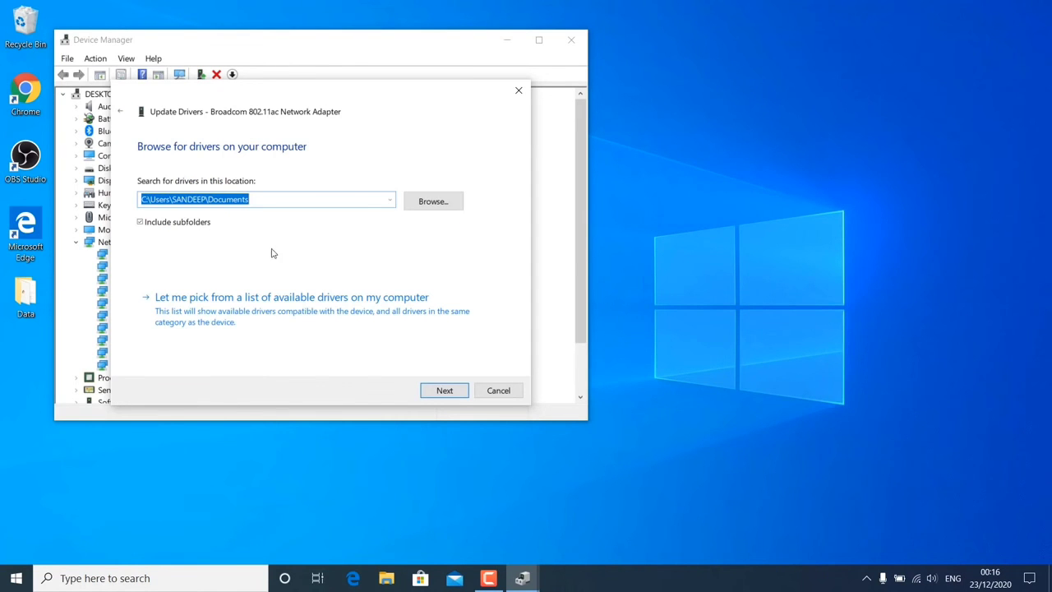
left_click(311, 298)
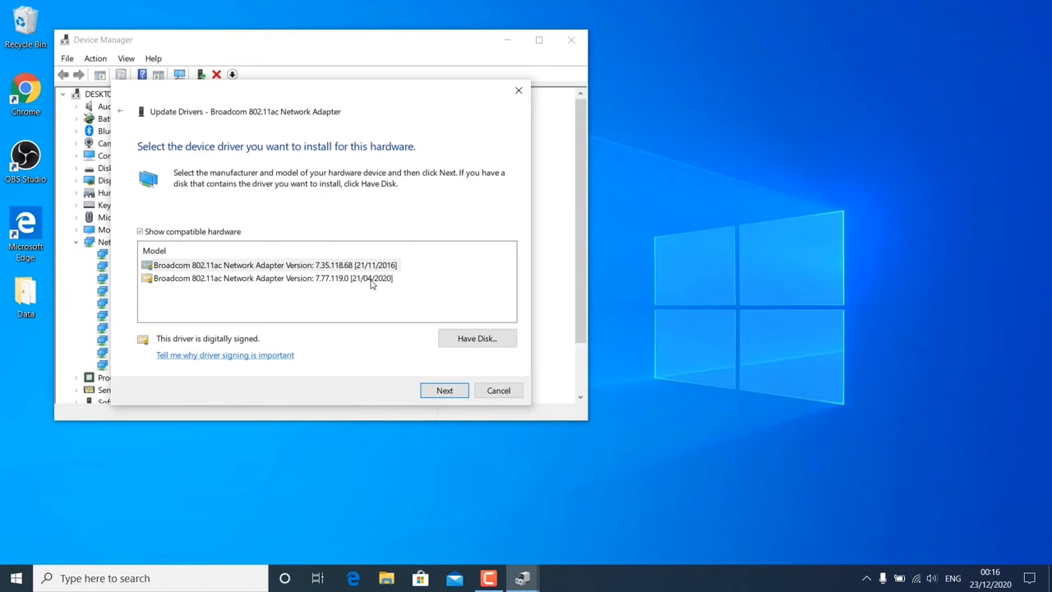
left_click(445, 390)
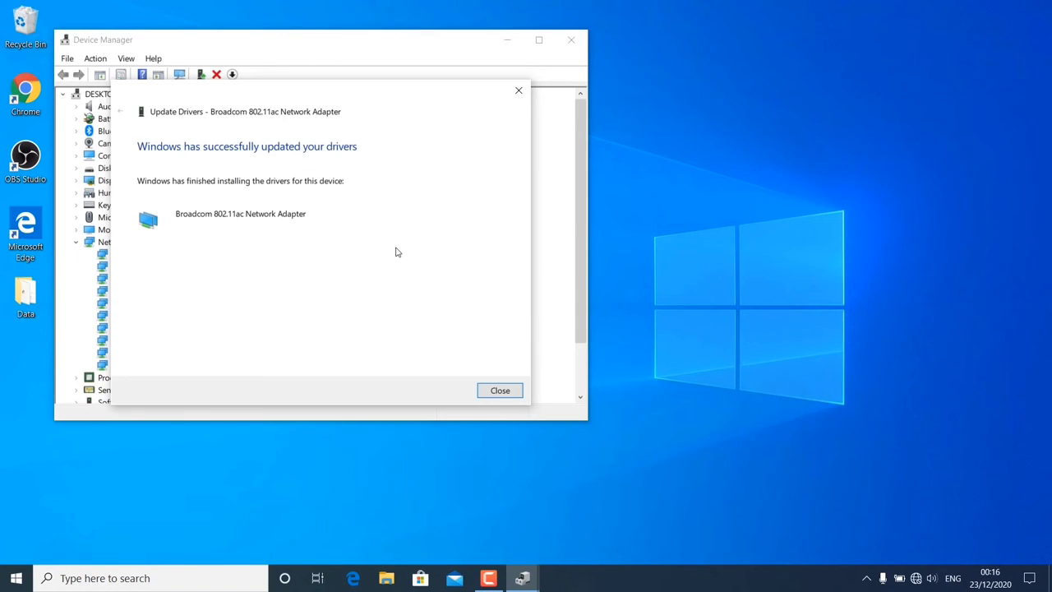
left_click(499, 392)
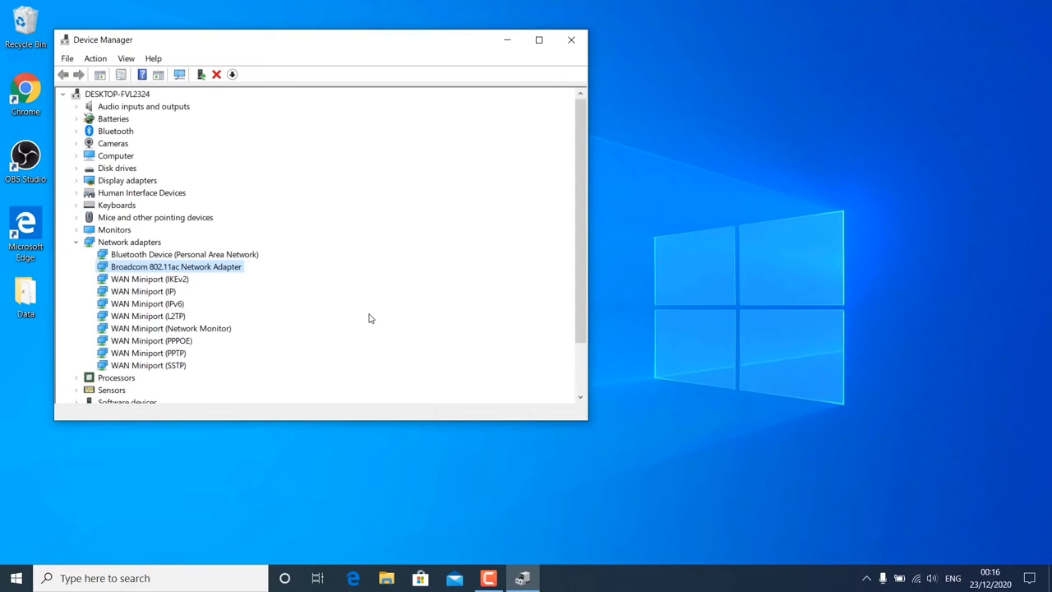
right_click(179, 271)
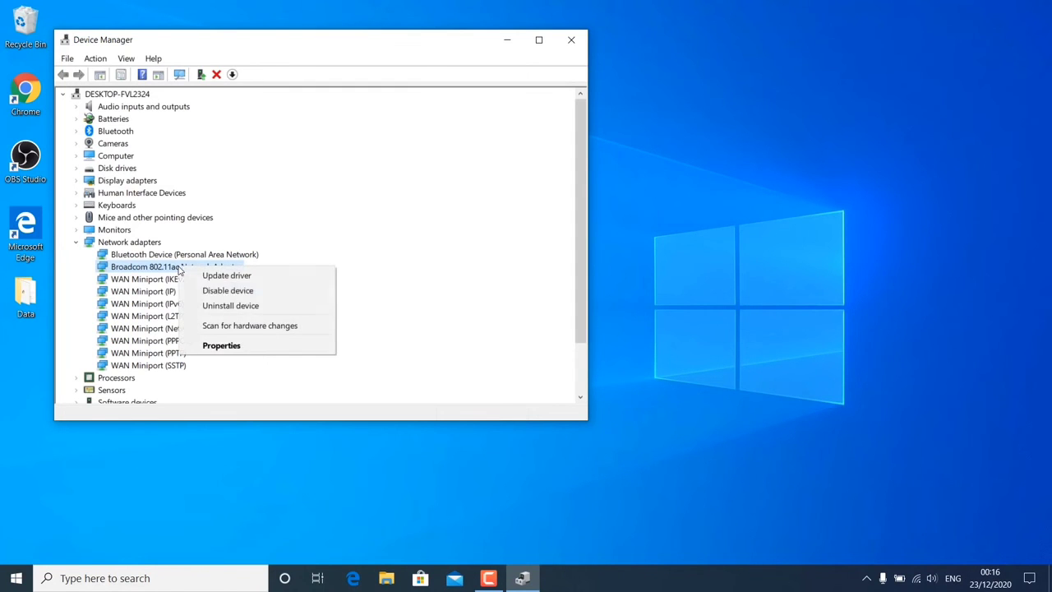
left_click(226, 306)
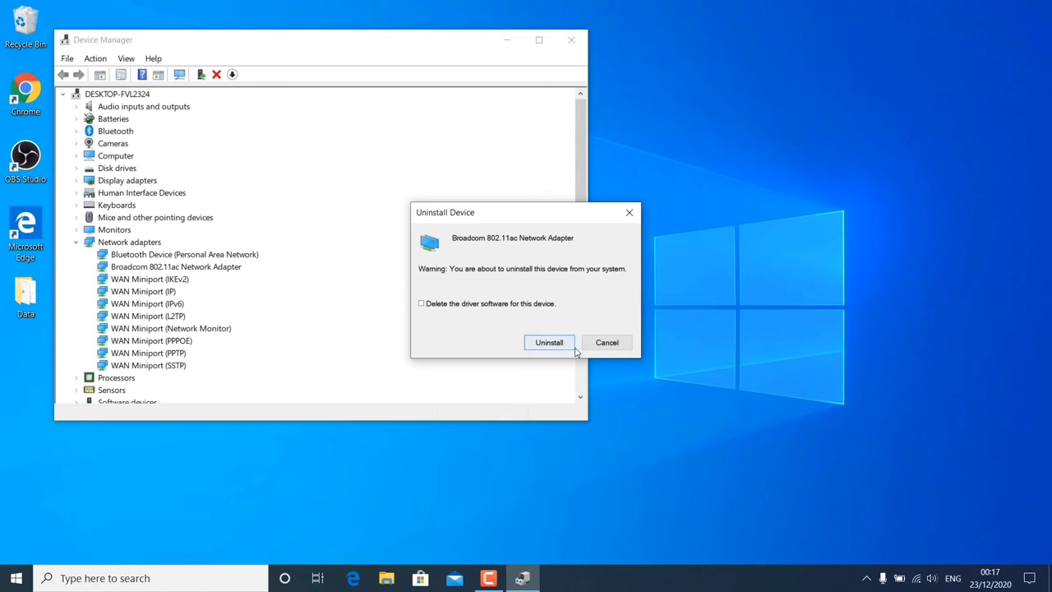
left_click(421, 305)
left_click(629, 213)
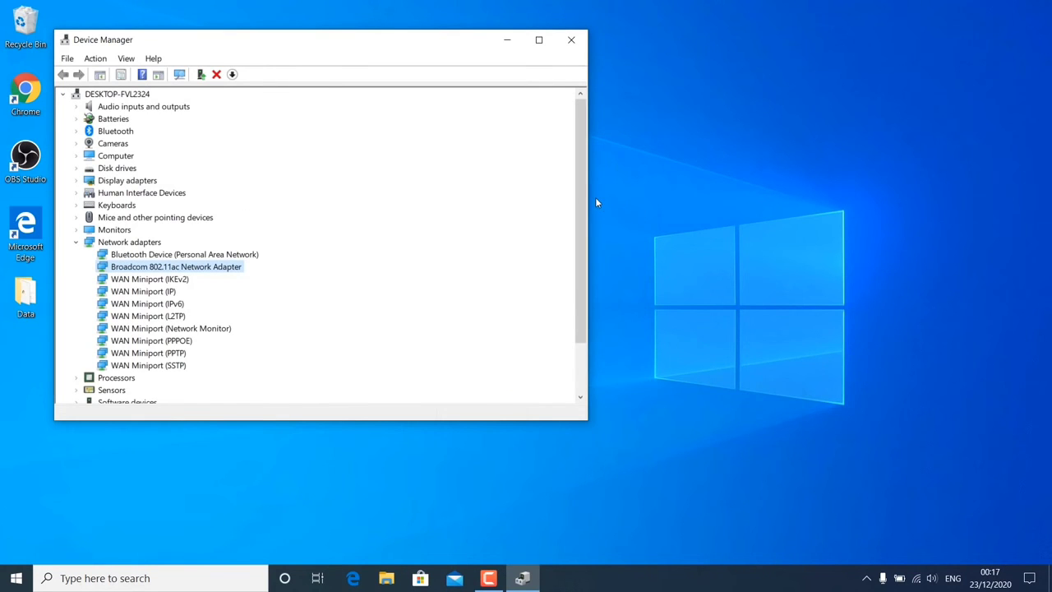